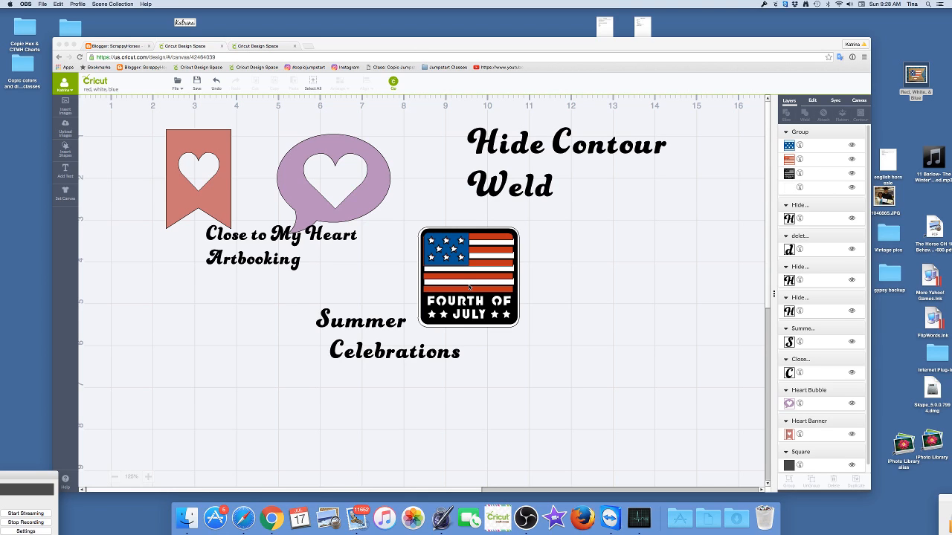
- Ungroup the Fourth of July flag image and delete its black layer with the cut-out lettering
left_click(469, 286)
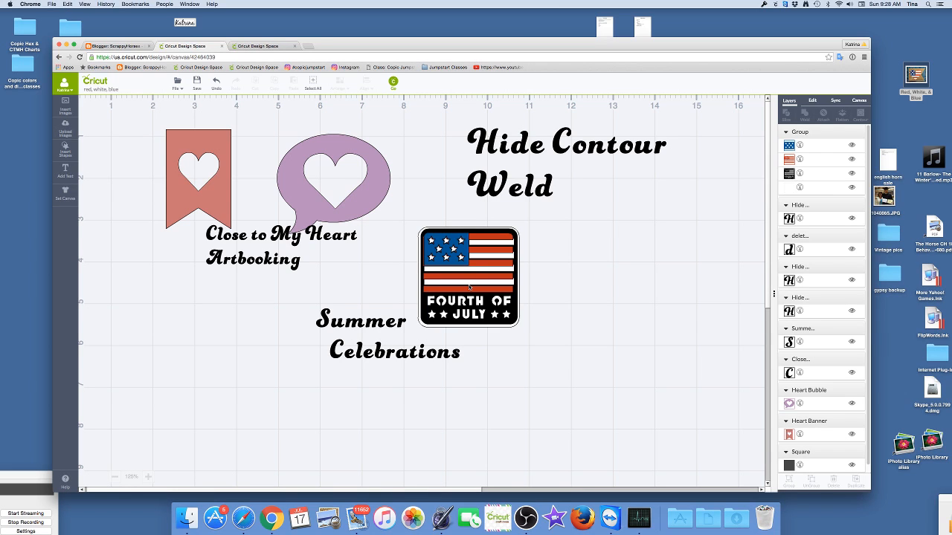
left_click(469, 286)
right_click(469, 286)
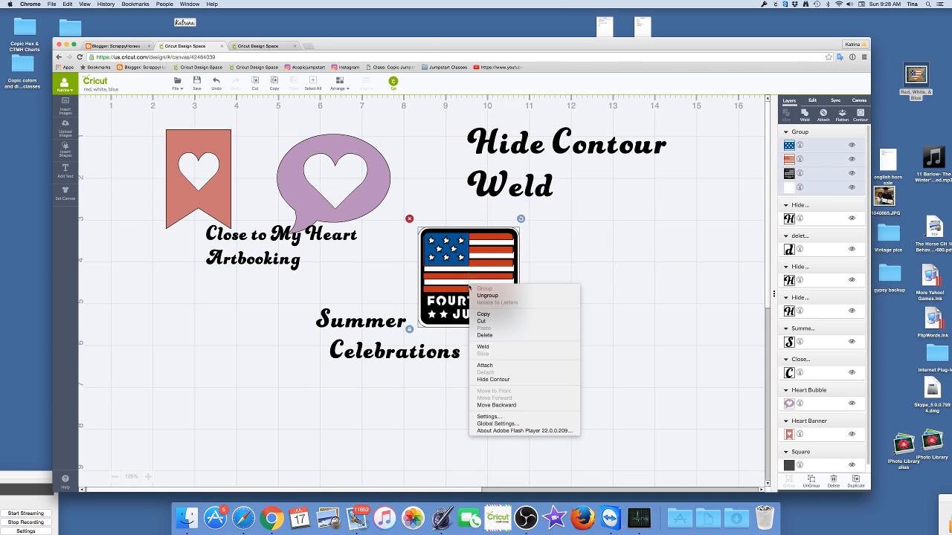
left_click(479, 296)
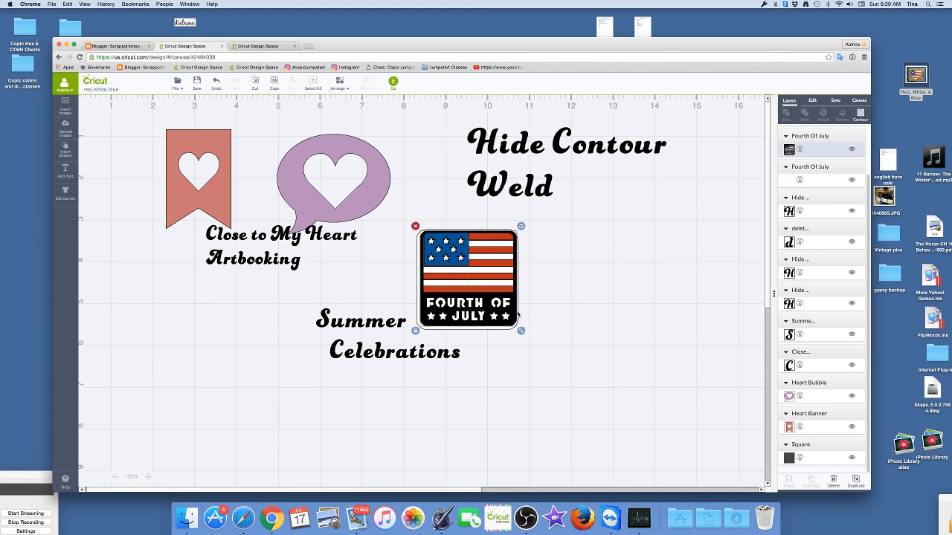
left_click_drag(506, 321, 708, 324)
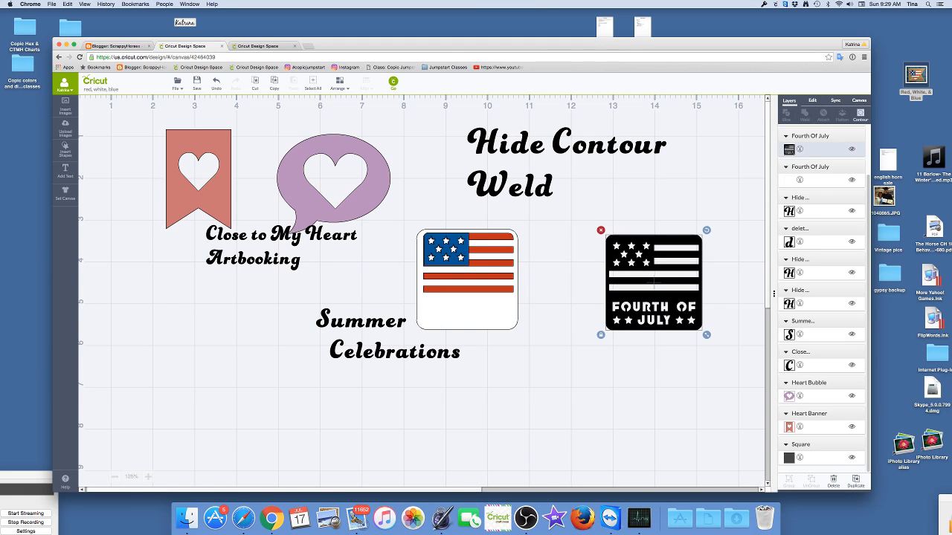
key("Delete")
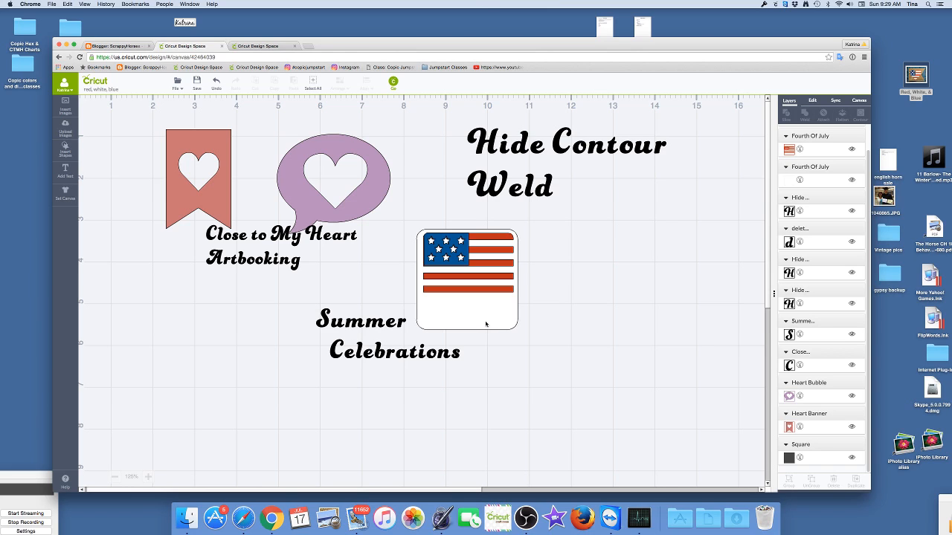
- Shrink the white backing layer to fit closely around the flag stripes, about 2.2 in wide
left_click(489, 321)
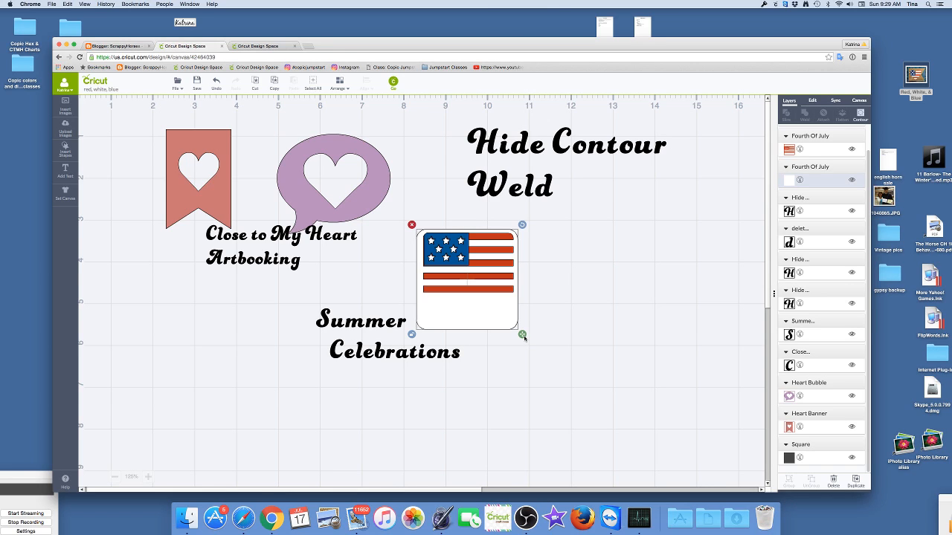
left_click_drag(524, 336, 525, 300)
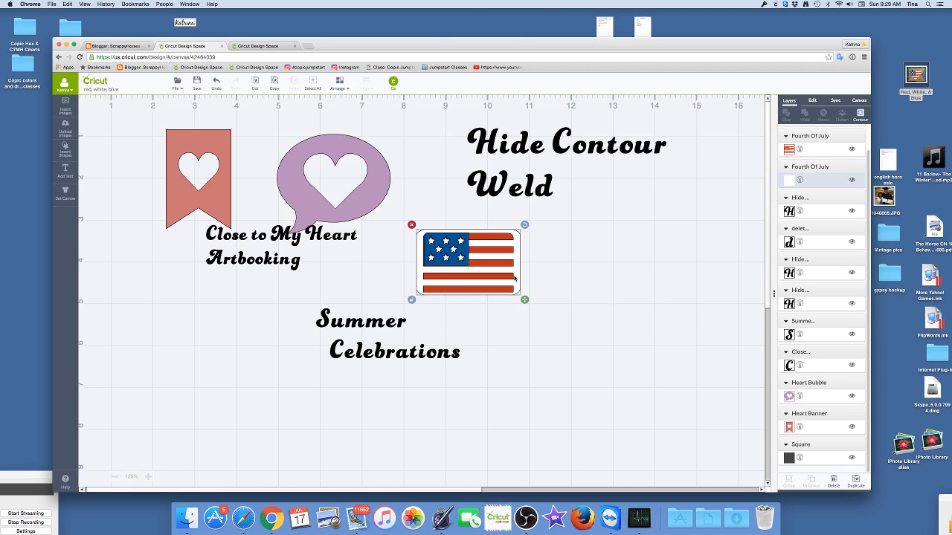
left_click_drag(514, 278, 525, 279)
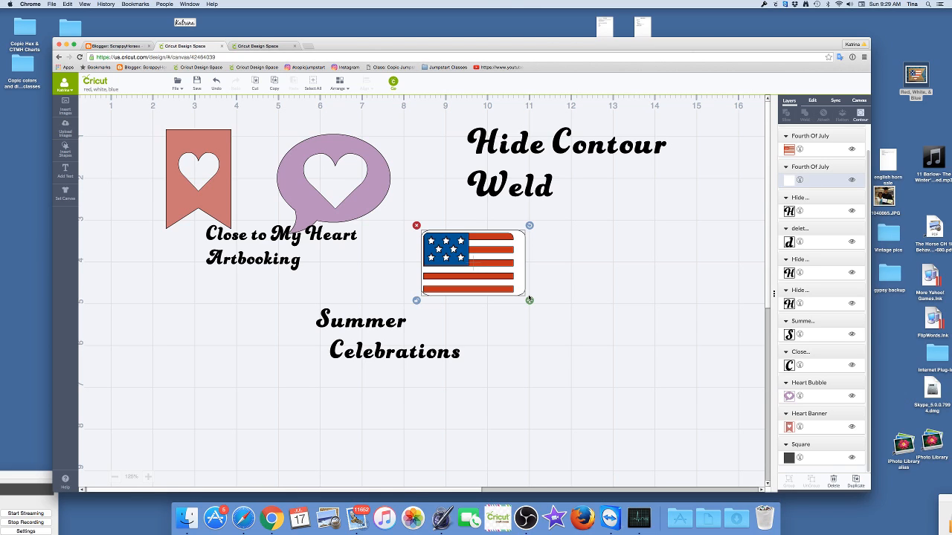
left_click_drag(531, 303, 518, 303)
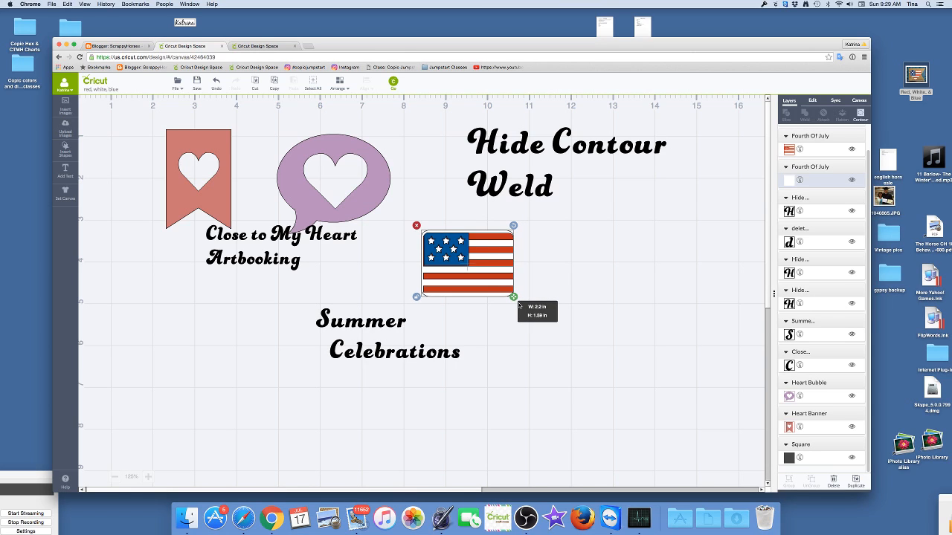
left_click_drag(518, 303, 518, 302)
left_click_drag(518, 301, 519, 297)
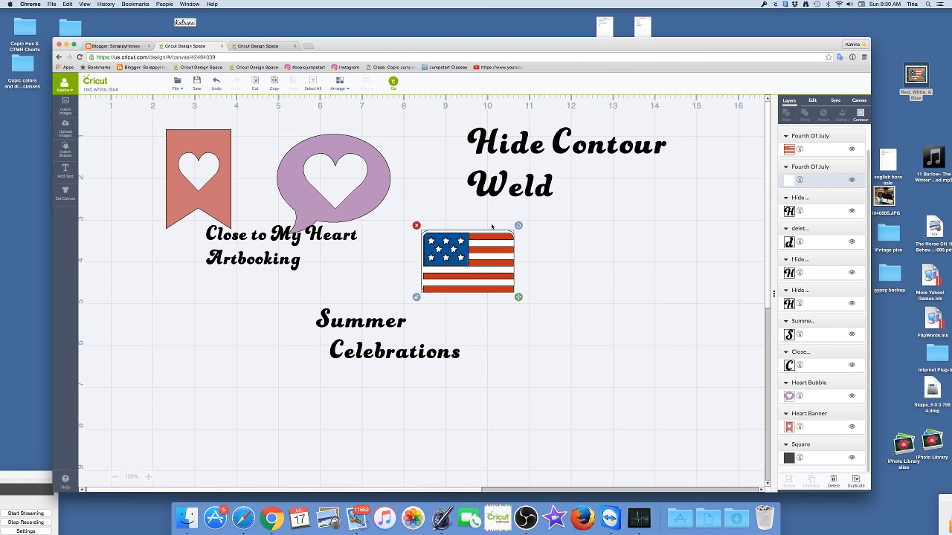
- Align the red stripes layer with the blue star field and the white backing of the flag
left_click(455, 265)
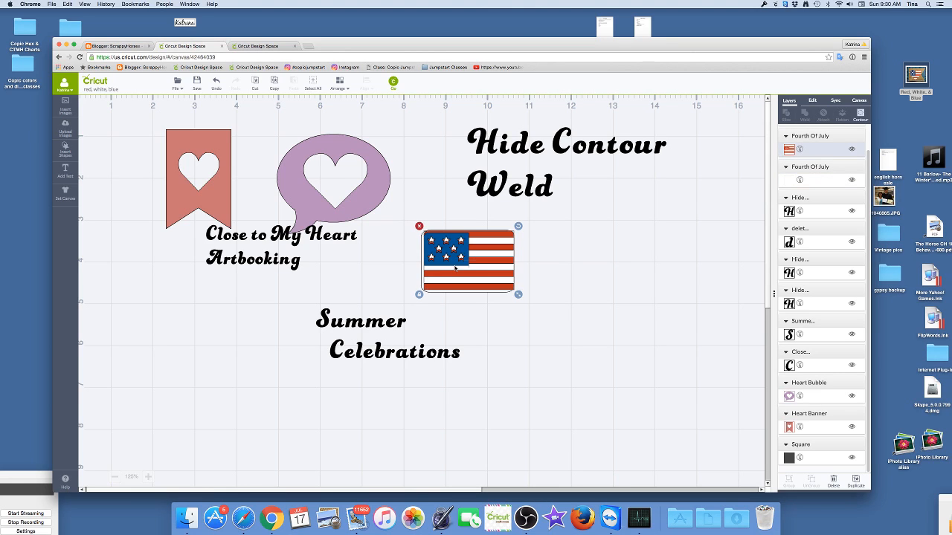
left_click_drag(455, 266, 454, 268)
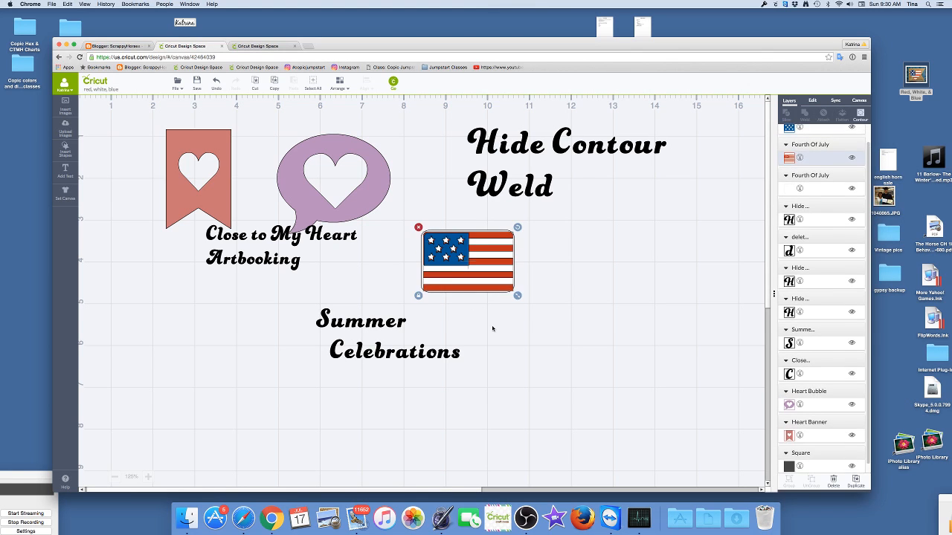
left_click(337, 261)
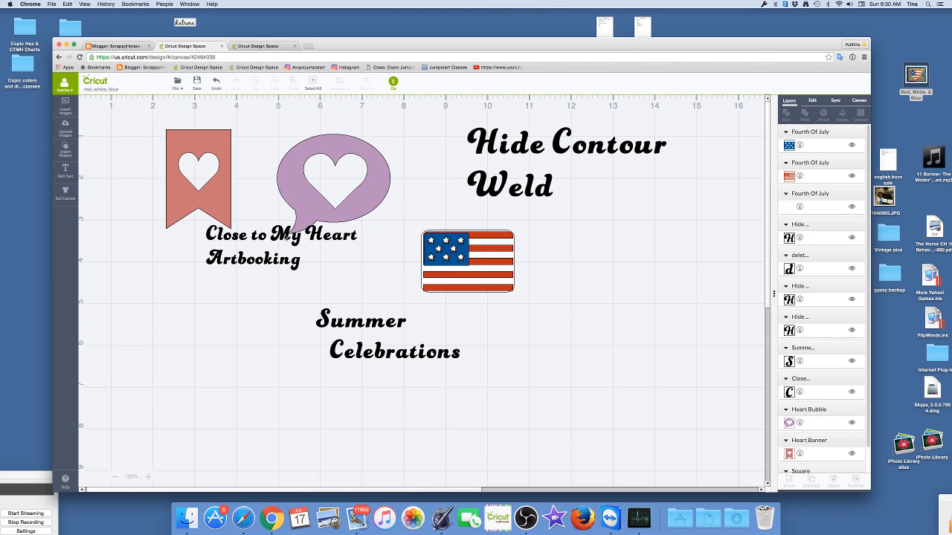
- Move the "Close to My Heart Artbooking" text below the banner, clear of the purple heart bubble
left_click_drag(278, 241, 237, 302)
left_click_drag(266, 267, 266, 267)
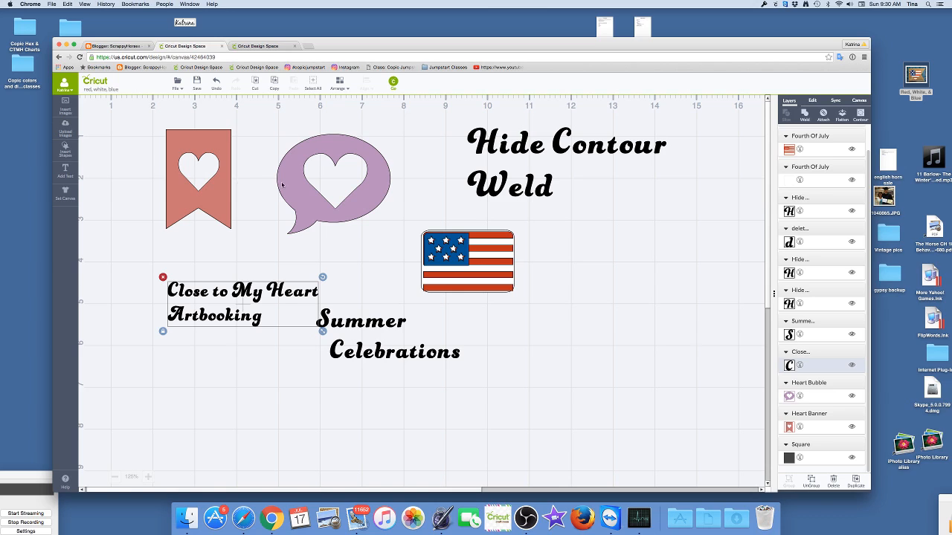
left_click(359, 259)
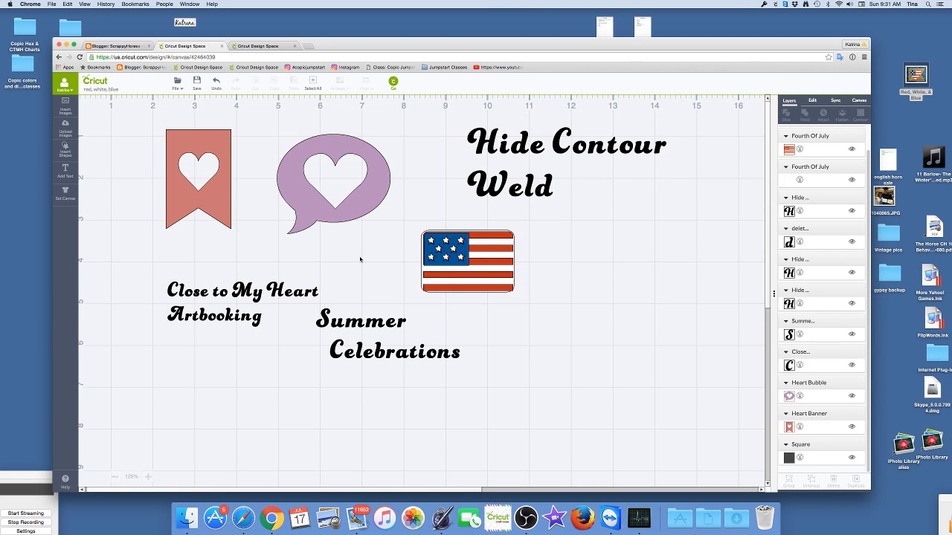
- Hide the outer speech-bubble contour of the purple Heart Bubble so only the solid heart remains
left_click(349, 217)
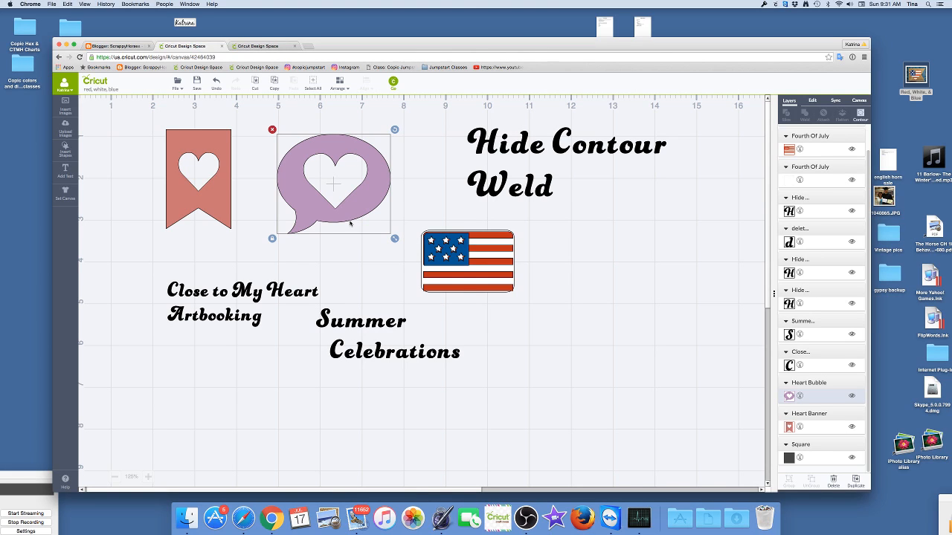
right_click(350, 223)
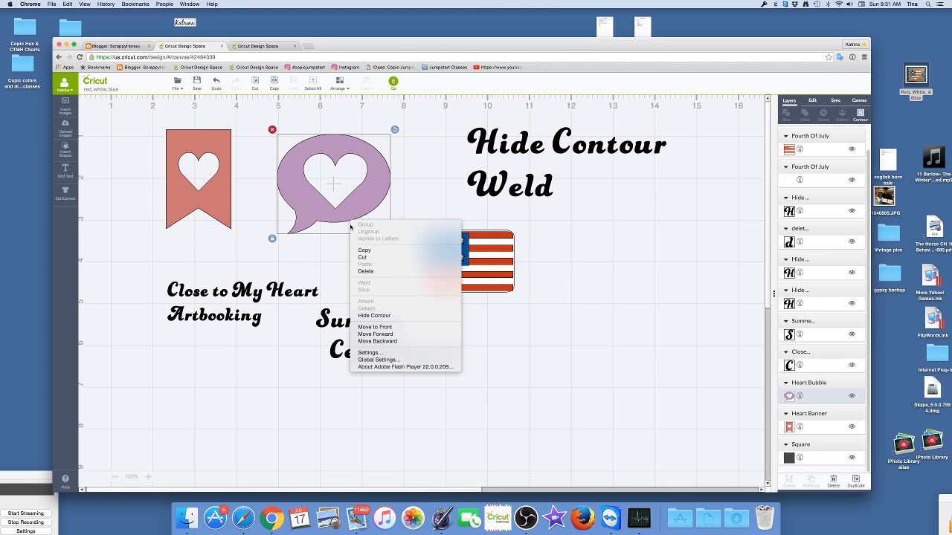
left_click(376, 316)
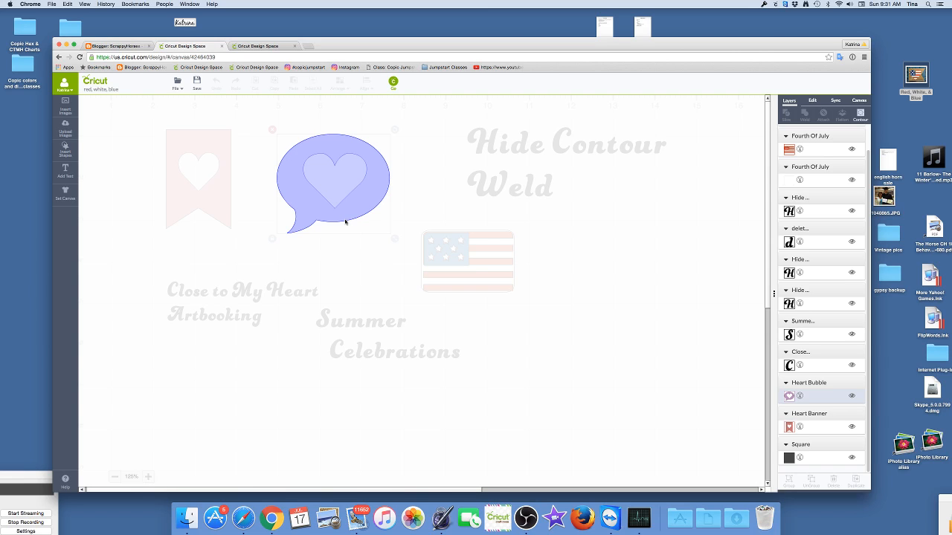
left_click(345, 221)
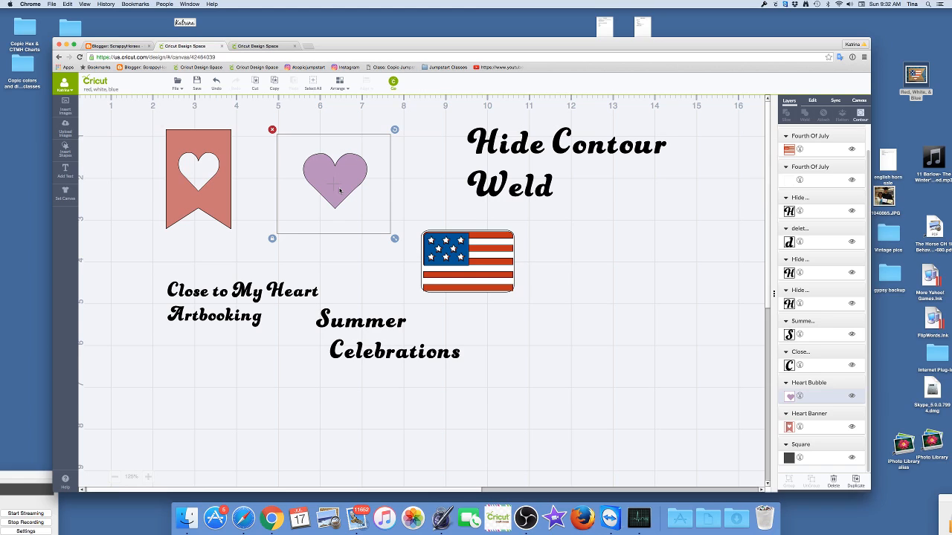
- Hide the heart contour inside the red Heart Banner to make the banner solid
left_click(214, 207)
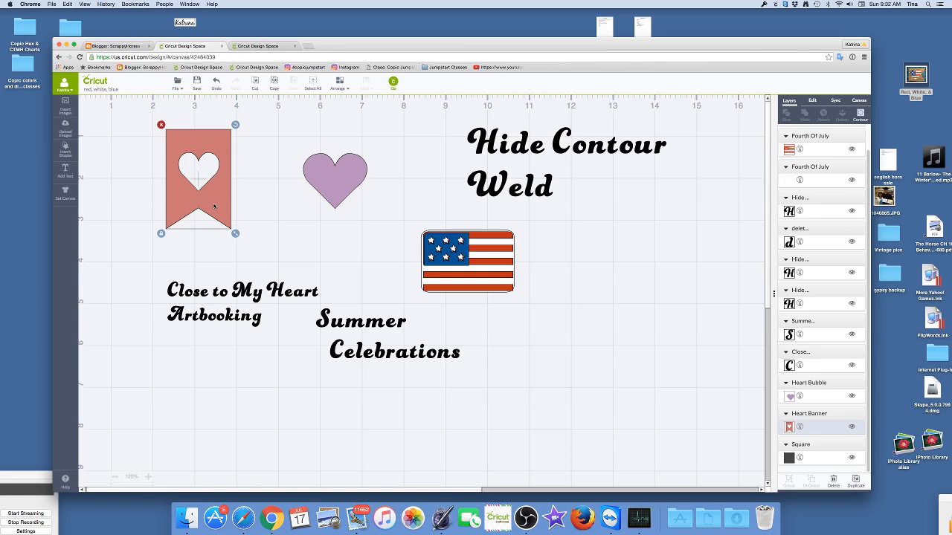
right_click(214, 207)
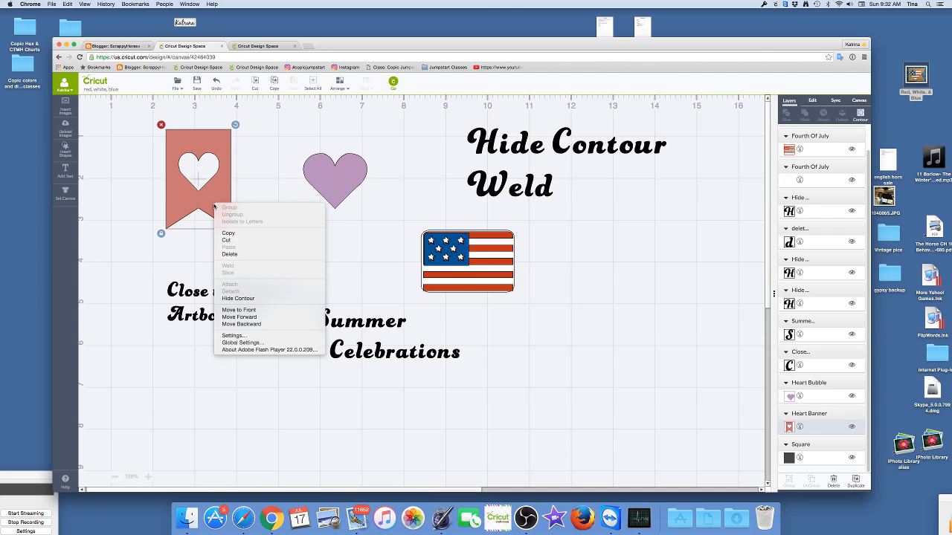
left_click(236, 298)
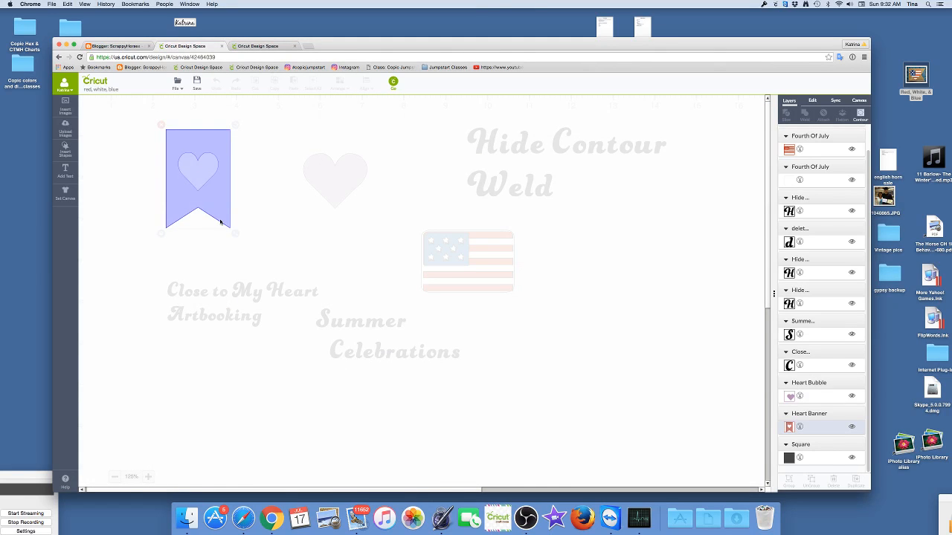
left_click(199, 173)
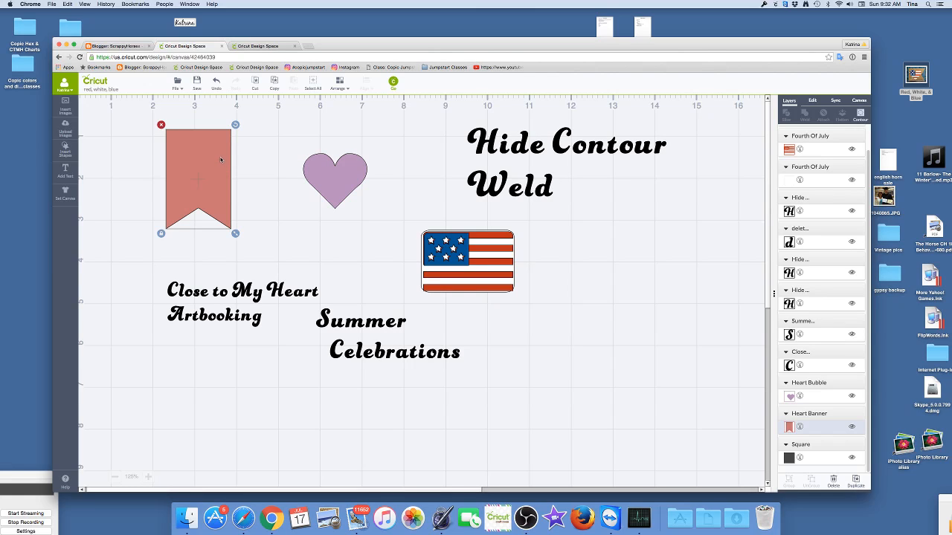
- Check the Red, White, & Blue sample card photo, rotate the banner 90 degrees and mirror it so the notched end faces right
double_click(922, 77)
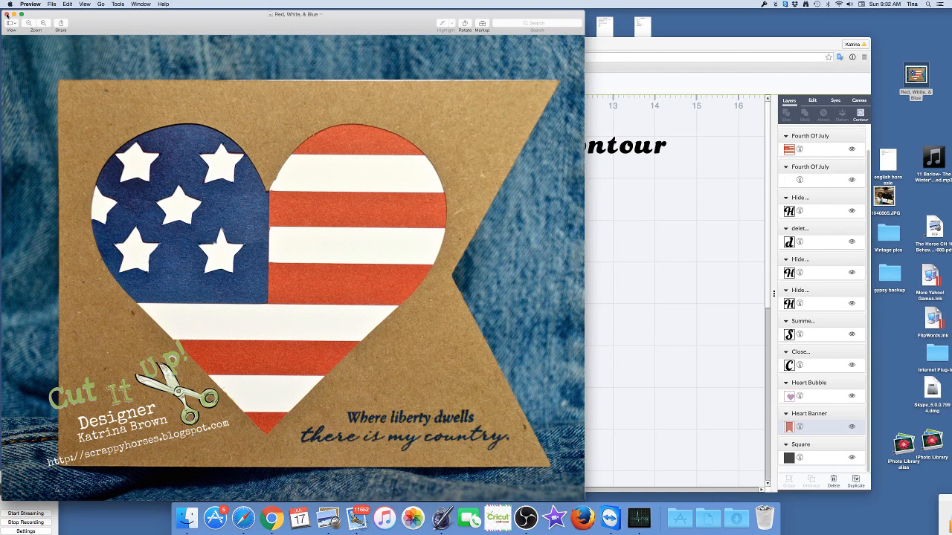
left_click(7, 13)
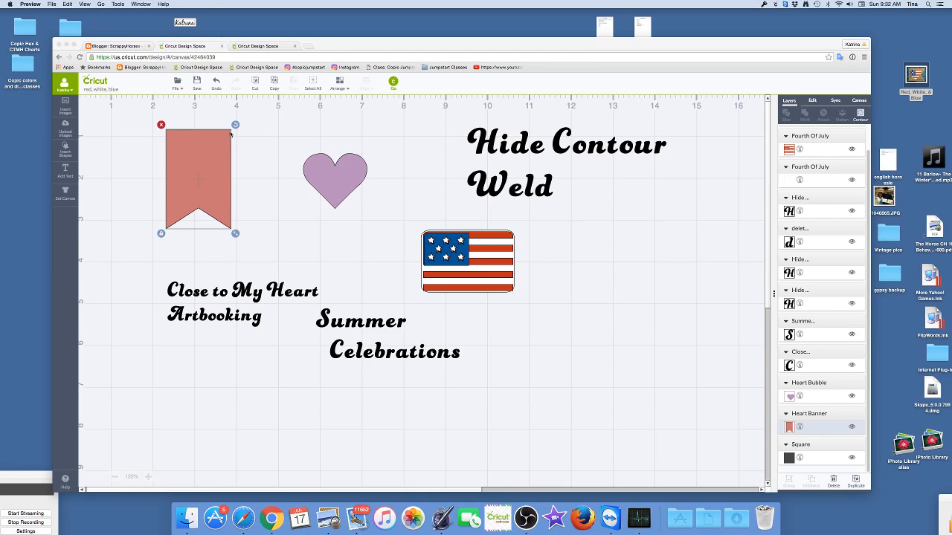
left_click(192, 190)
left_click(810, 102)
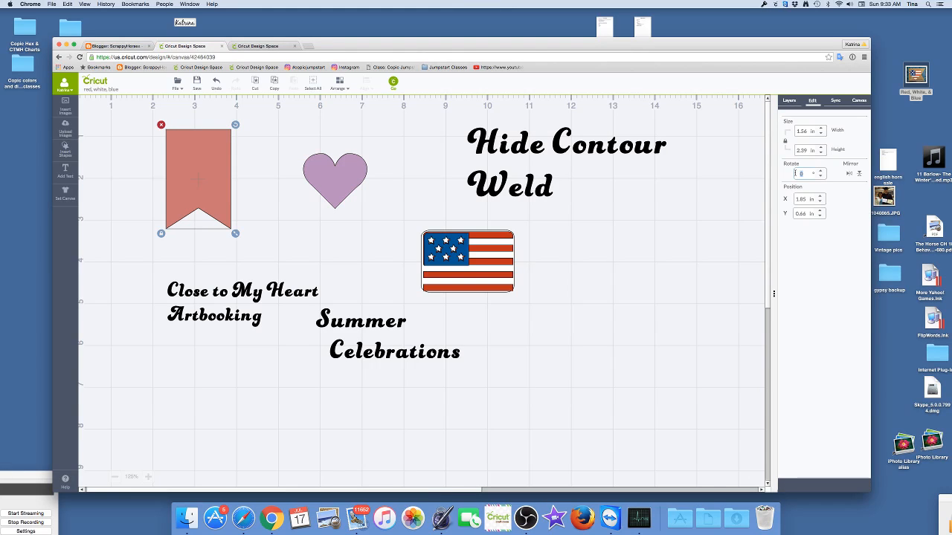
type("90")
left_click(212, 192)
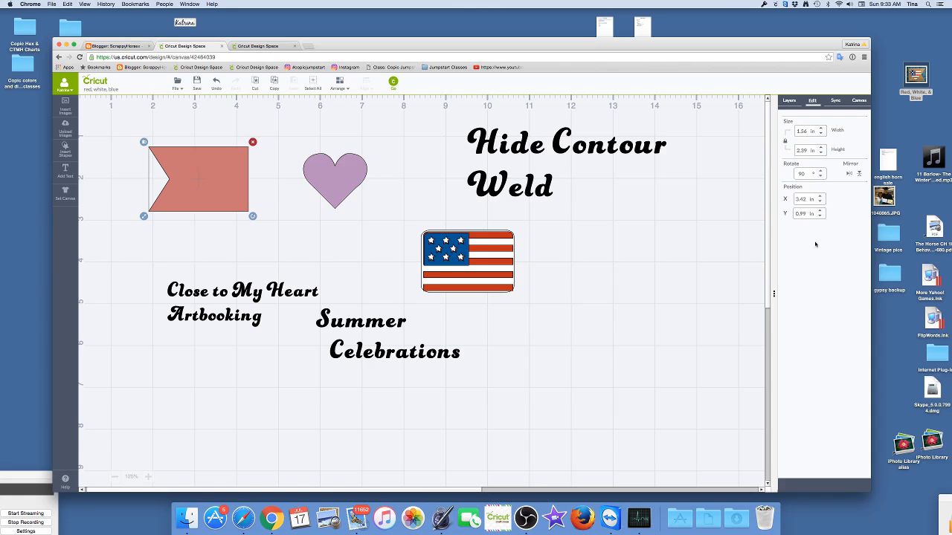
left_click(848, 175)
left_click(859, 174)
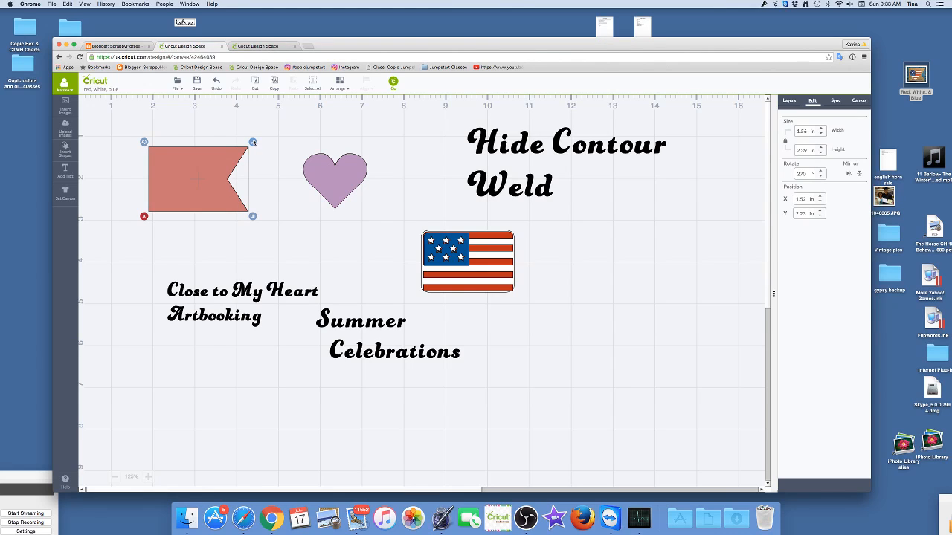
- Move the "Close to My Heart Artbooking" text and the purple heart well clear of the banner
left_click_drag(237, 321, 727, 390)
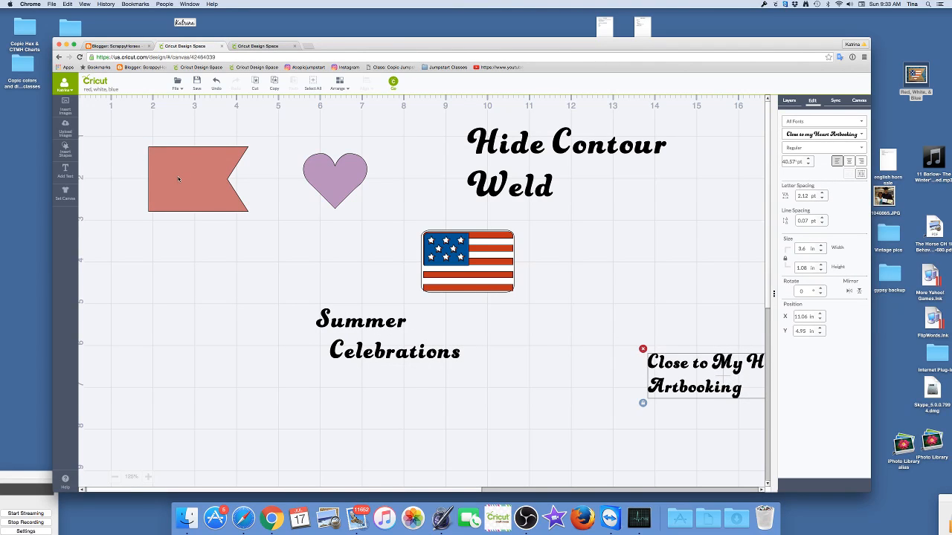
left_click_drag(334, 178, 607, 280)
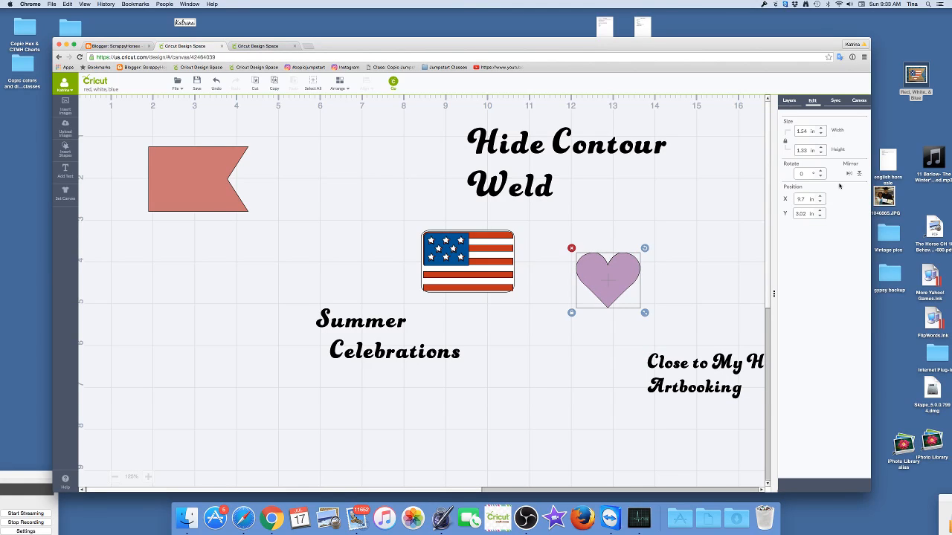
- Unlock the banner's proportions and set its size to 4.25 in wide by 5.5 in high
left_click(208, 176)
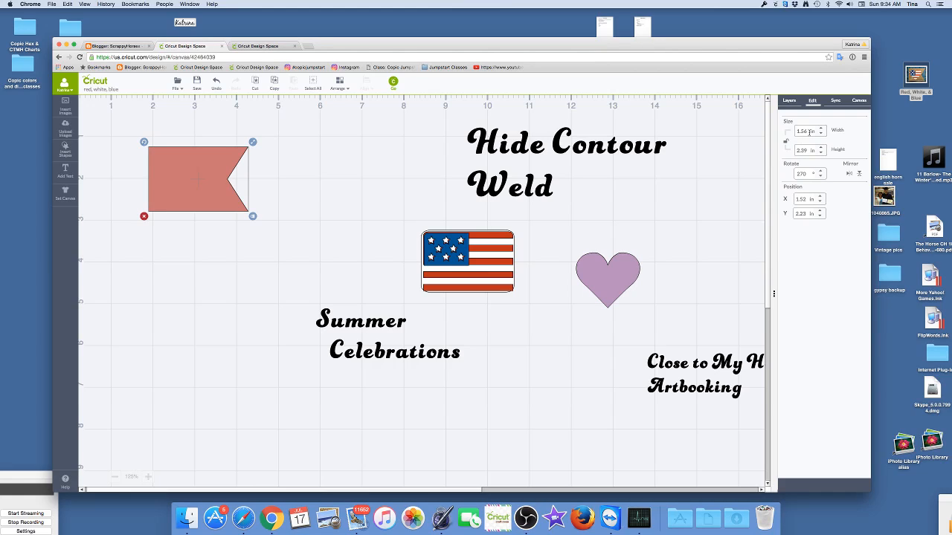
left_click_drag(809, 131, 799, 131)
type("4.25")
left_click(809, 151)
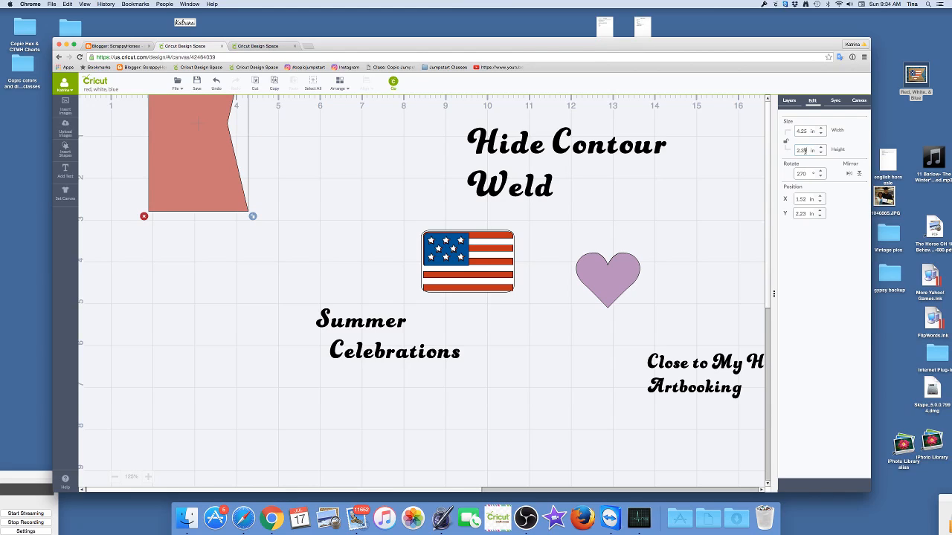
left_click_drag(804, 151, 792, 150)
type("5.5")
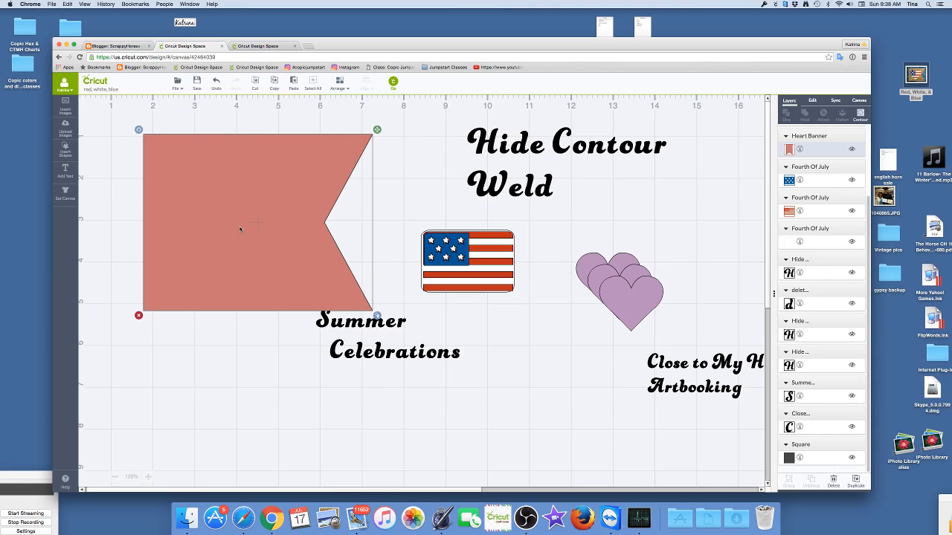
- Copy the enlarged red banner and paste a duplicate of it onto the canvas
left_click(274, 87)
left_click(293, 83)
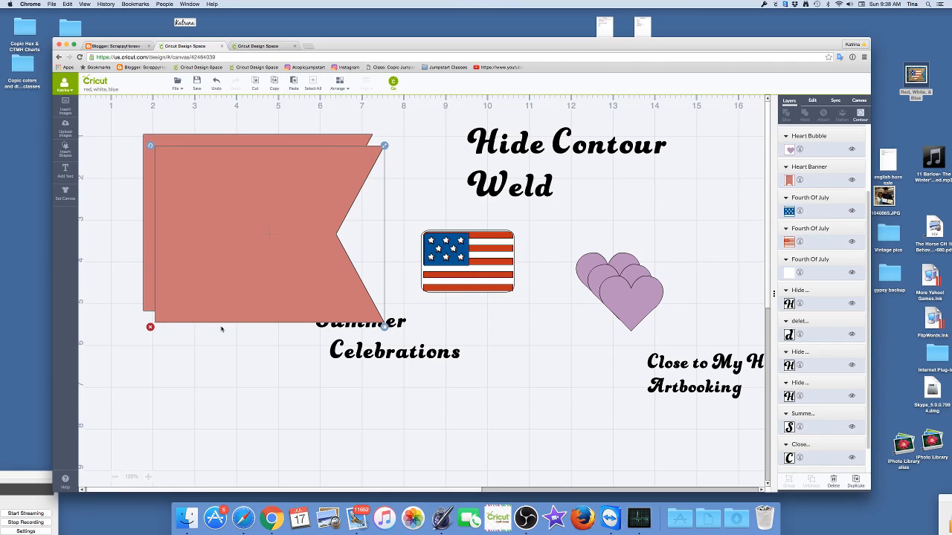
- Move the duplicate banner and the "Summer Celebrations" text clear of the original banner
left_click_drag(230, 292, 352, 506)
left_click_drag(390, 446, 511, 475)
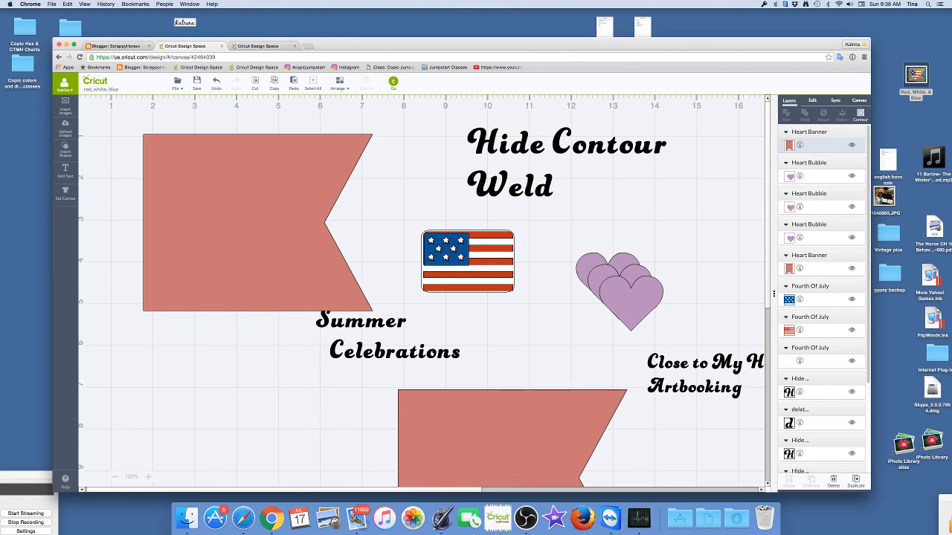
left_click(379, 353)
left_click_drag(379, 353, 762, 405)
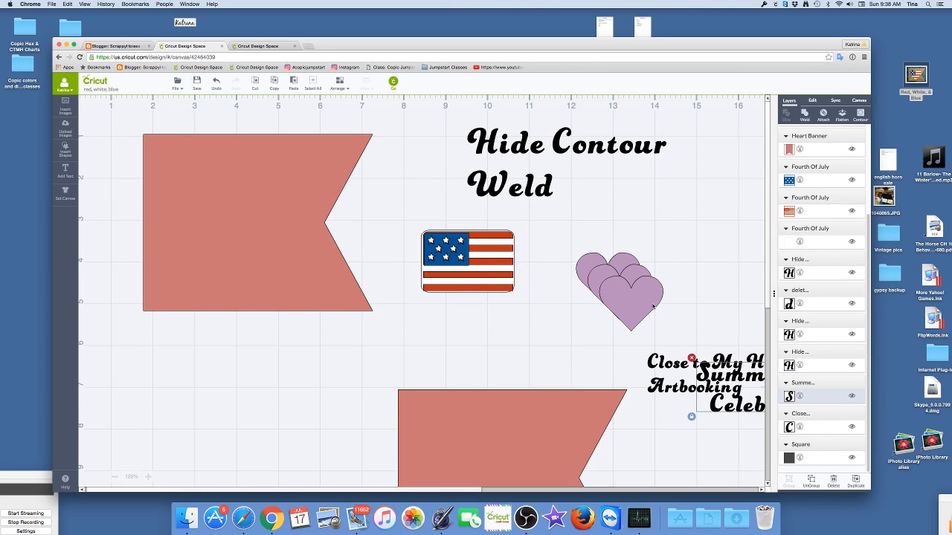
- Place one purple heart on the original banner, enlarge it to nearly fill the uncut area, and center it vertically with the banner
left_click_drag(640, 309, 199, 183)
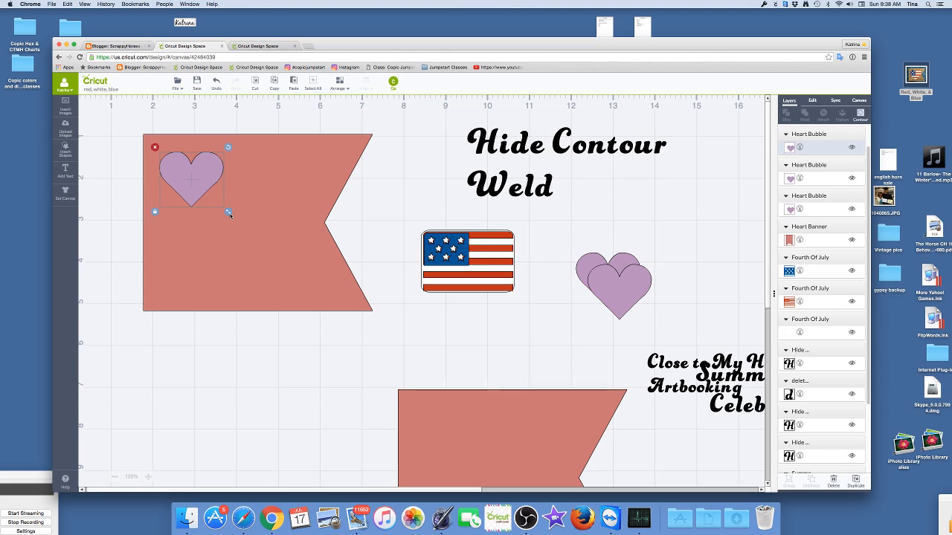
left_click_drag(230, 215, 334, 300)
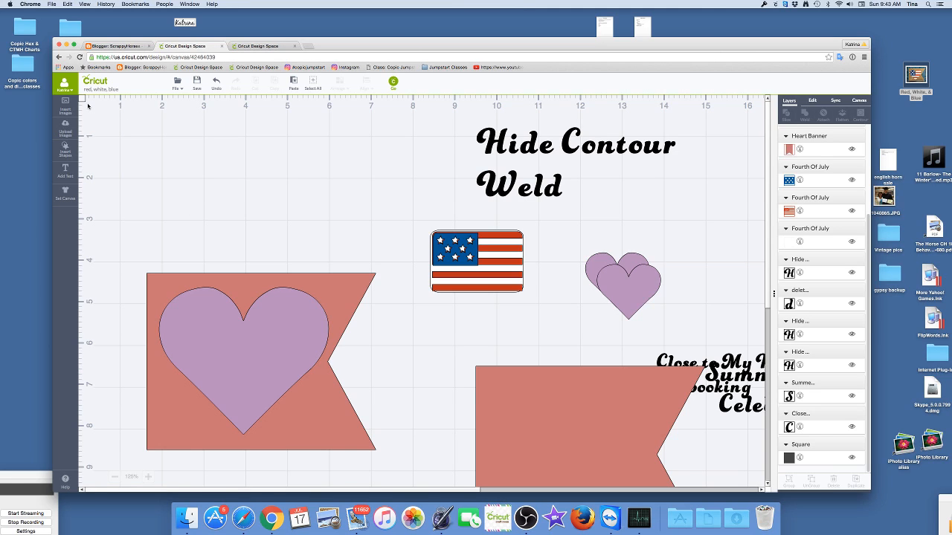
left_click_drag(88, 104, 161, 266)
left_click_drag(251, 375, 429, 477)
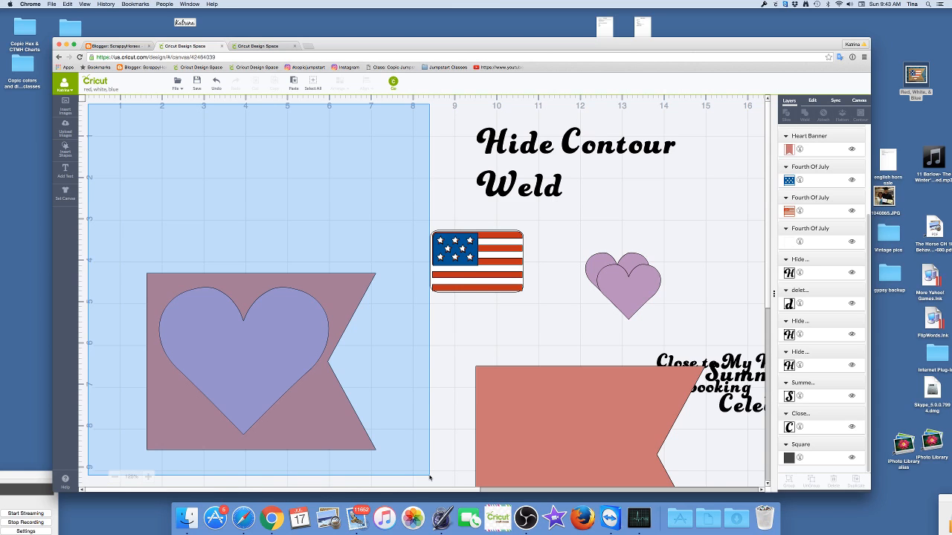
left_click_drag(429, 476, 429, 476)
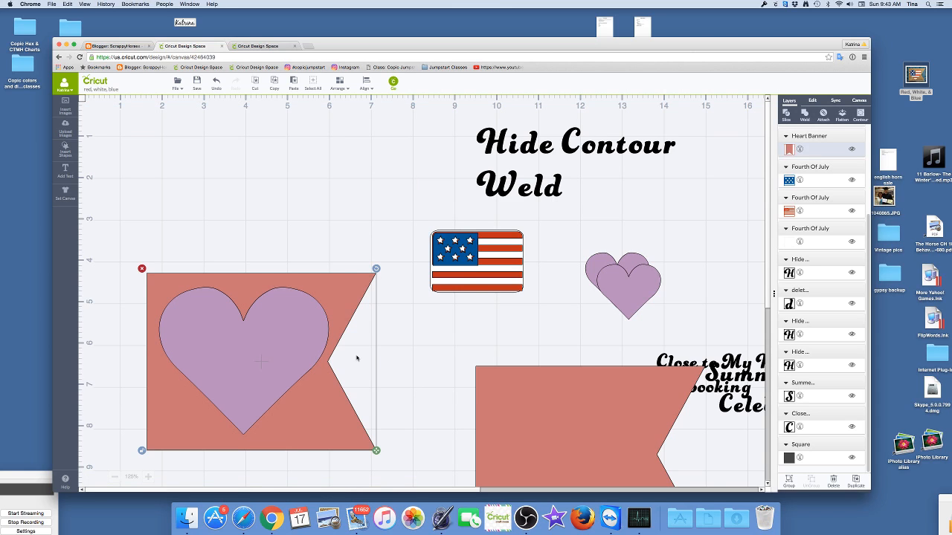
left_click(364, 87)
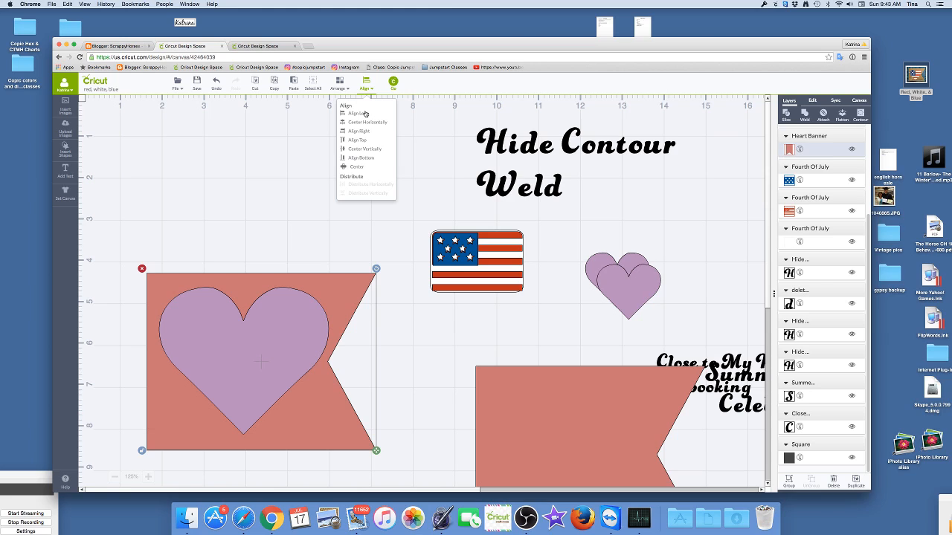
left_click(369, 150)
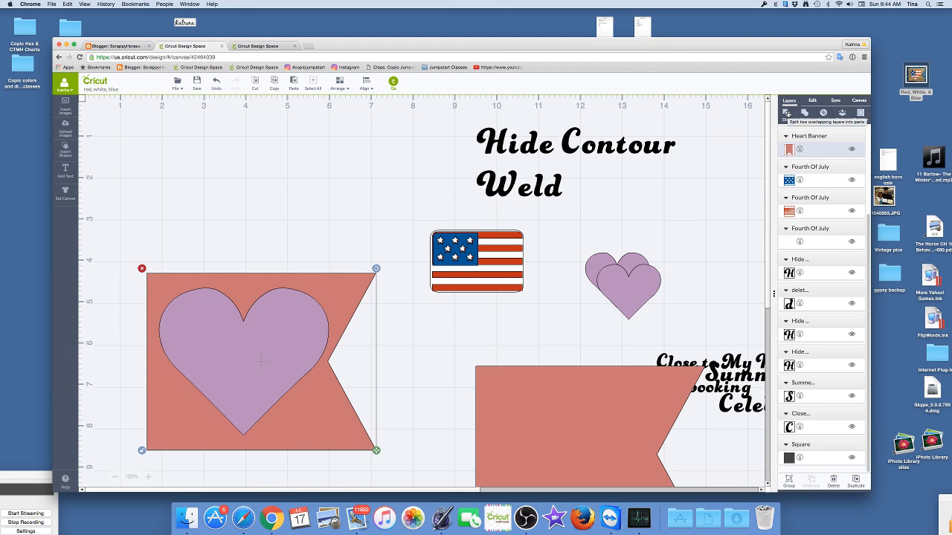
- Slice the heart out of the banner and move both cut-out heart pieces away from it
left_click(786, 113)
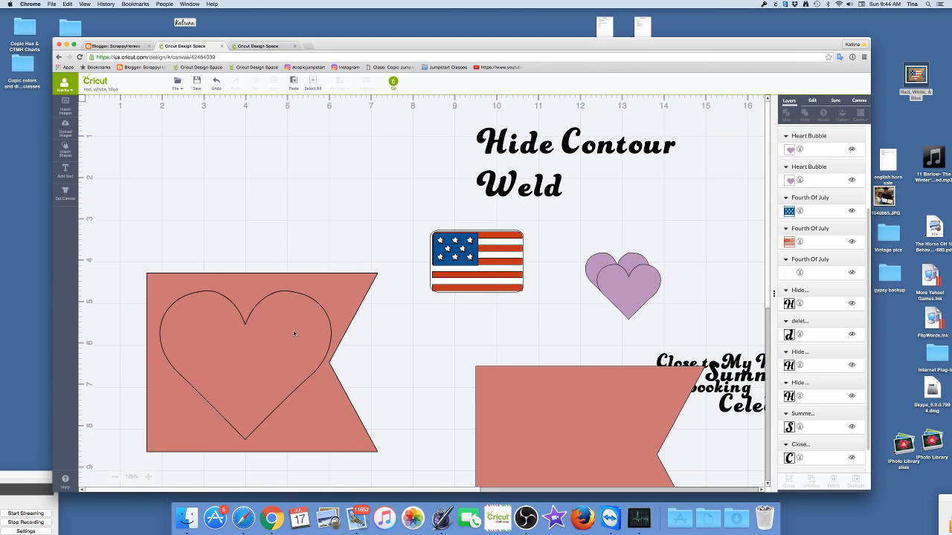
left_click_drag(306, 330, 747, 247)
left_click(260, 347)
left_click_drag(260, 347, 705, 262)
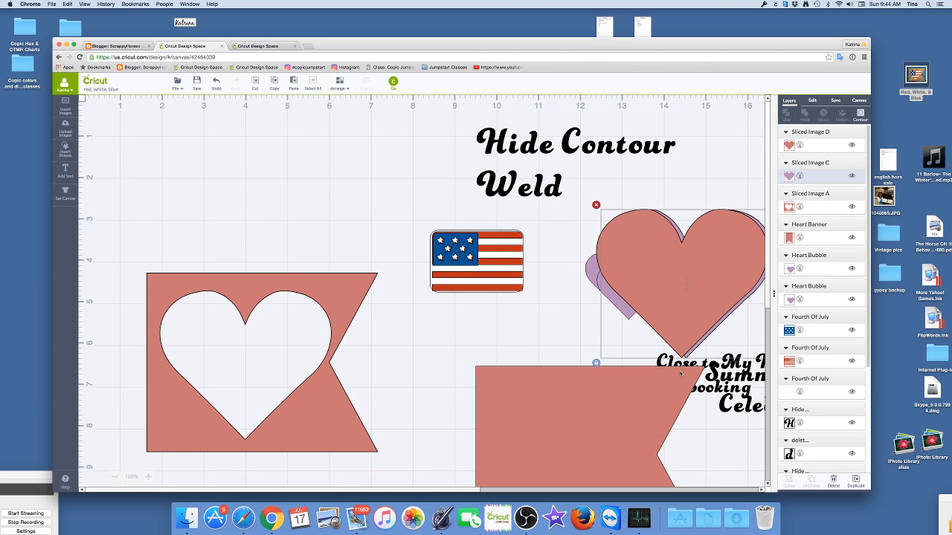
- Delete both cut-out heart pieces and the two remaining small purple hearts
key("Delete")
left_click(670, 322)
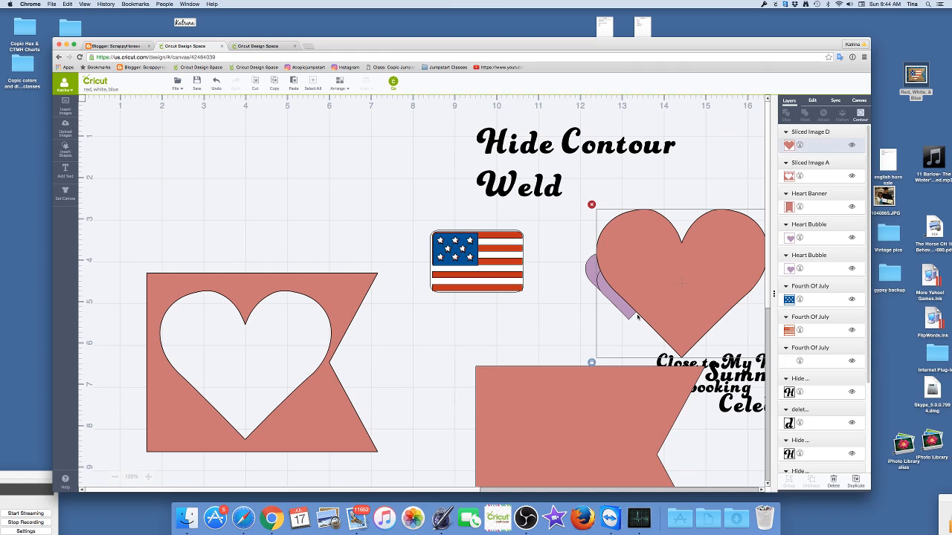
key("Delete")
left_click_drag(554, 232, 705, 333)
key("Delete")
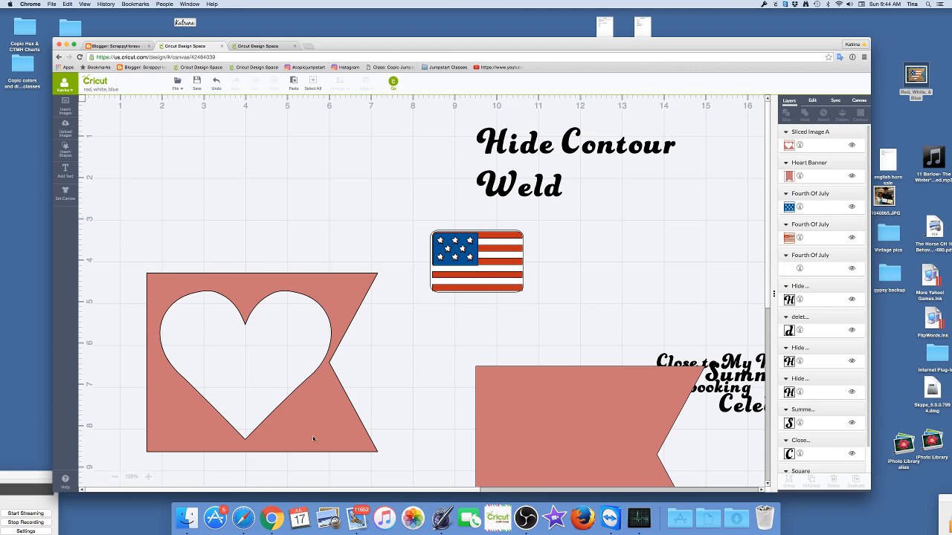
- Move the plain banner beside the heart-cut banner and recolor the heart-cut banner light brown
left_click_drag(555, 421, 493, 336)
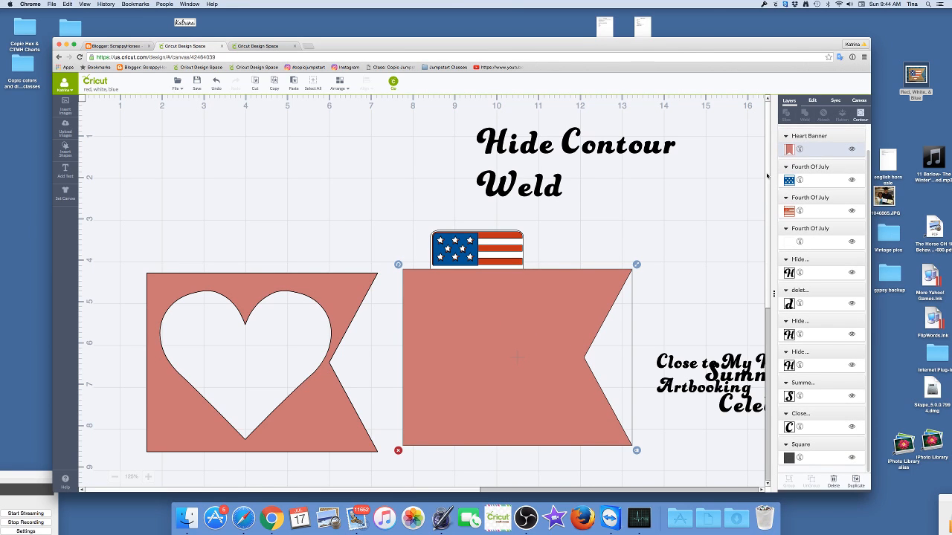
scroll(791, 298, "down", 1)
scroll(792, 299, "up", 1)
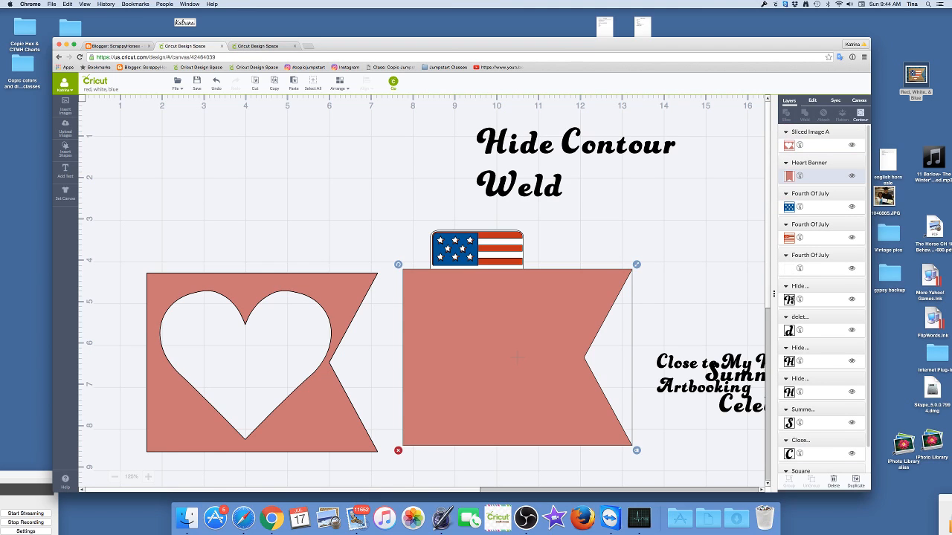
left_click(788, 147)
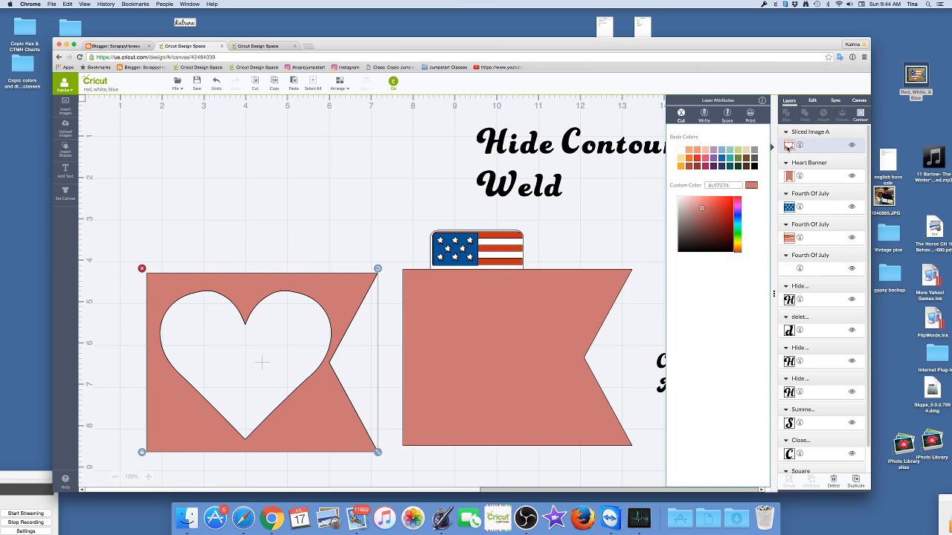
left_click(748, 158)
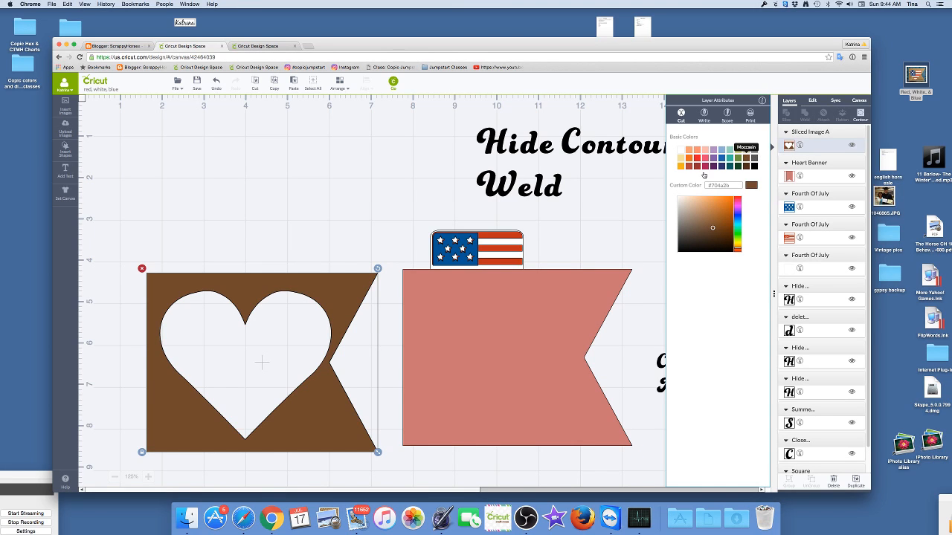
left_click(698, 212)
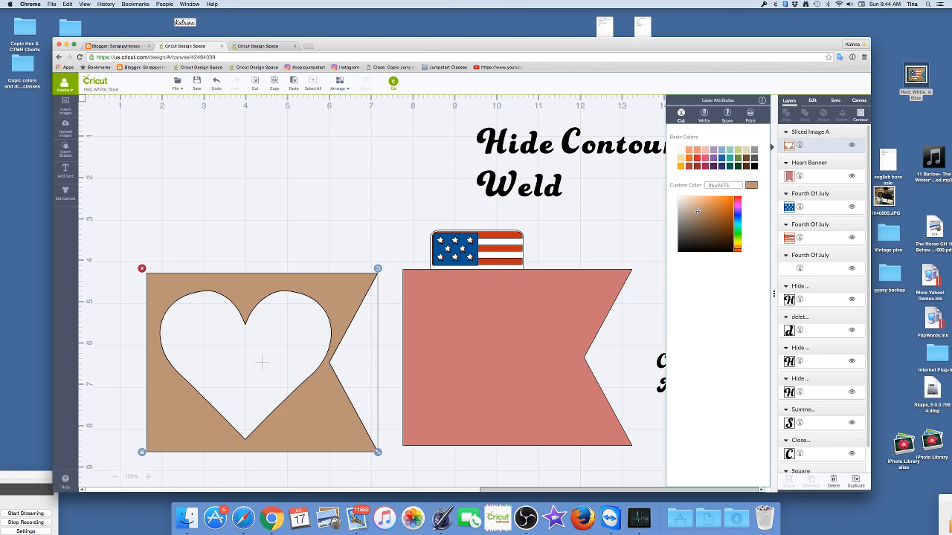
left_click(625, 210)
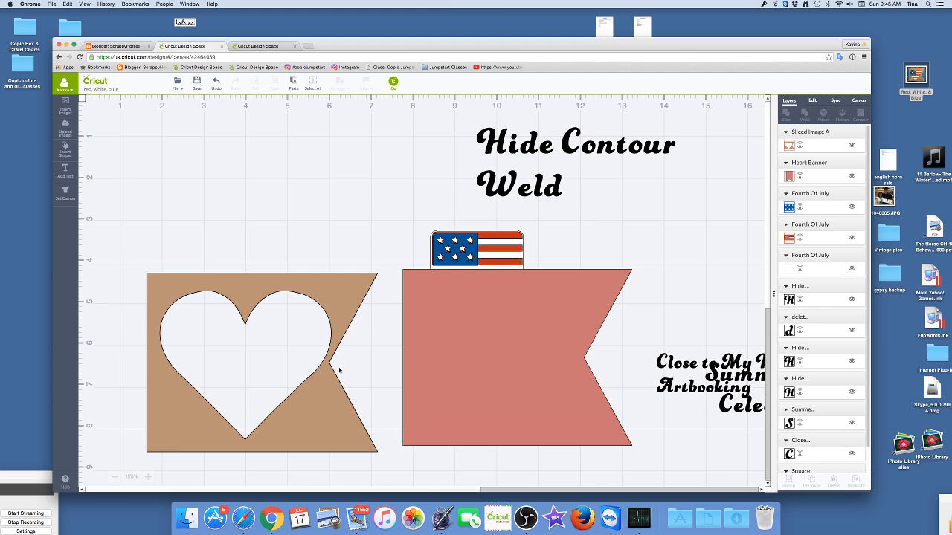
- Clear the space around the plain banner by moving the heart-cut banner, the flag and the "Hide Contour Weld" text out of view
left_click_drag(313, 424, 569, 420)
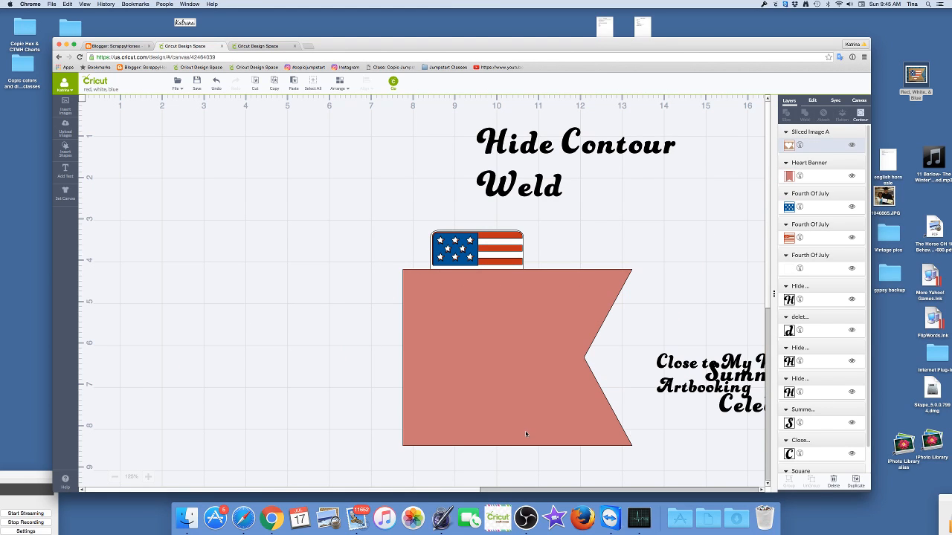
left_click_drag(525, 429, 257, 423)
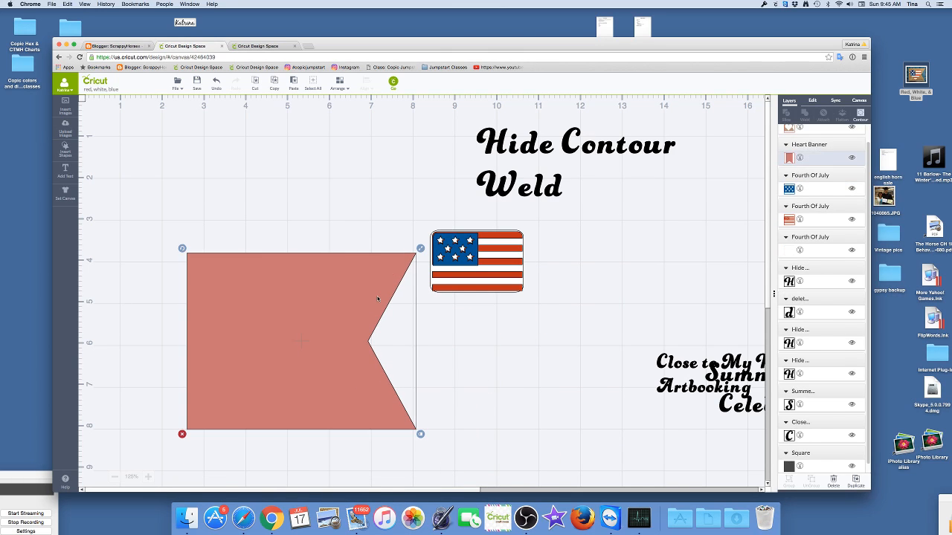
left_click(427, 218)
left_click_drag(438, 254, 552, 319)
left_click_drag(466, 264, 814, 313)
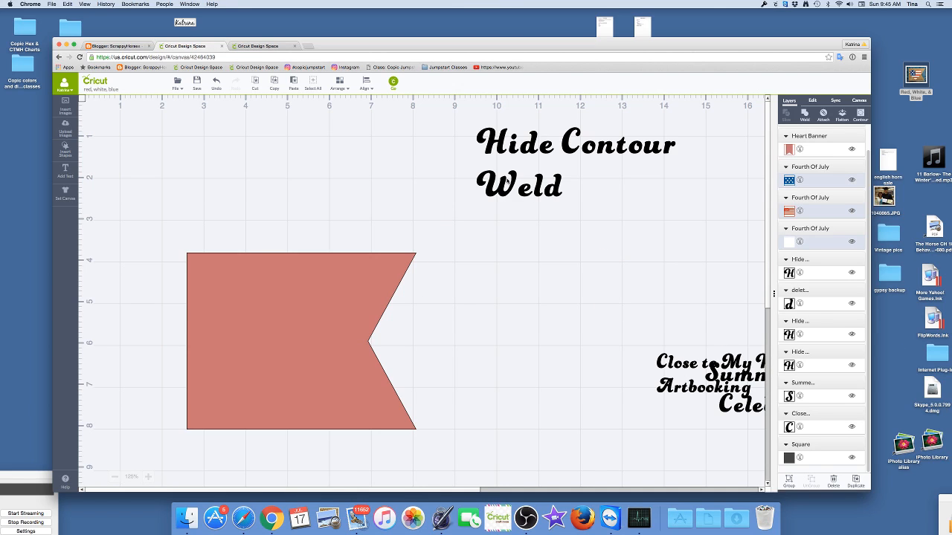
left_click_drag(524, 149, 924, 461)
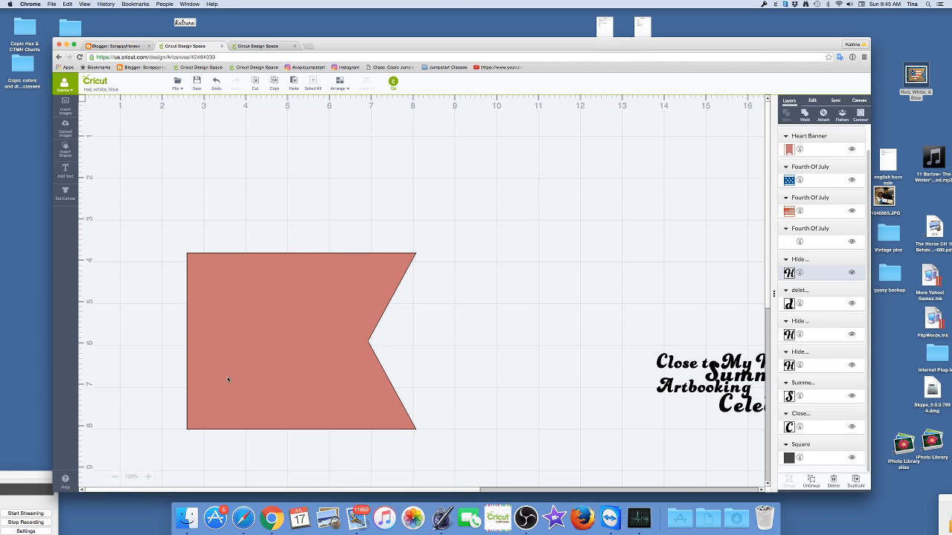
- Reposition the plain red banner near the middle of the canvas and paste a copy of it
left_click_drag(262, 369, 436, 269)
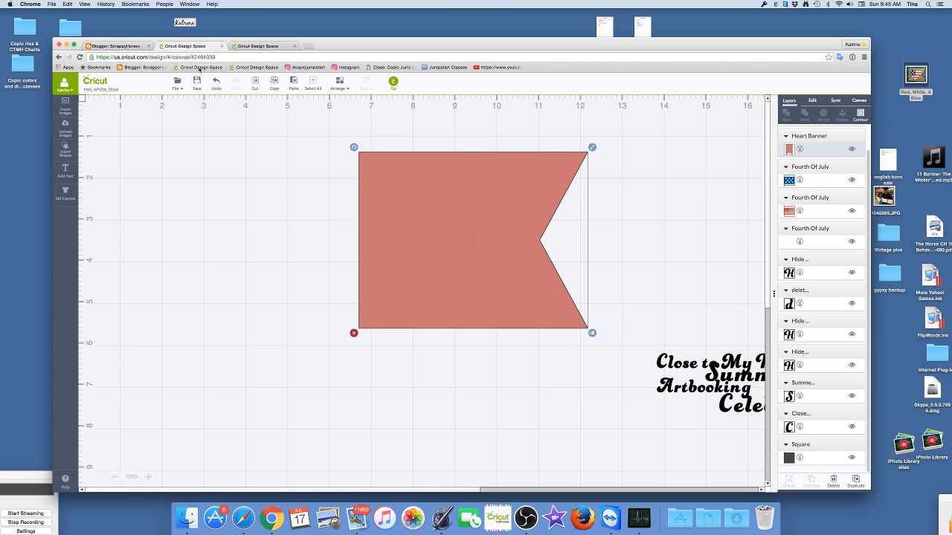
left_click(274, 85)
left_click(294, 84)
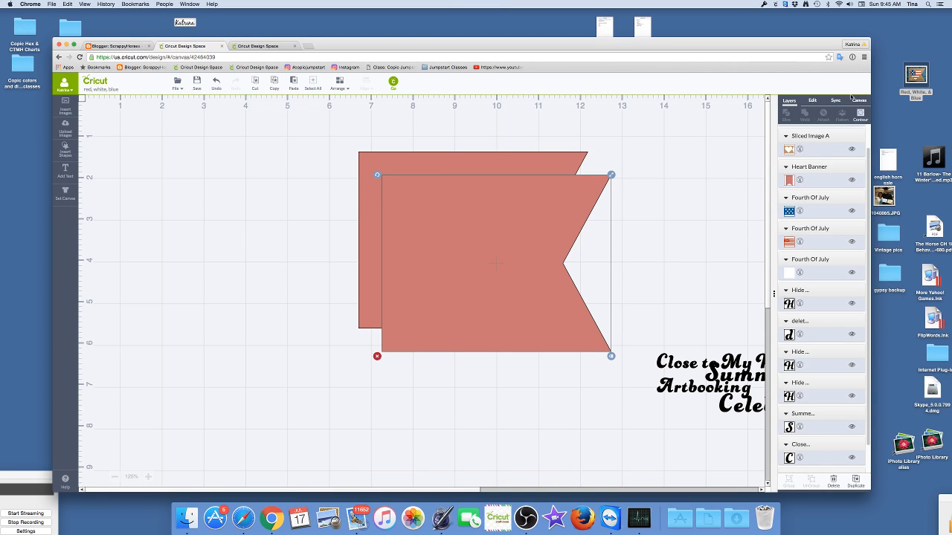
- Mirror the banner copy so its notch faces left, and line up its straight edge flush with the original banner's straight edge
left_click(811, 102)
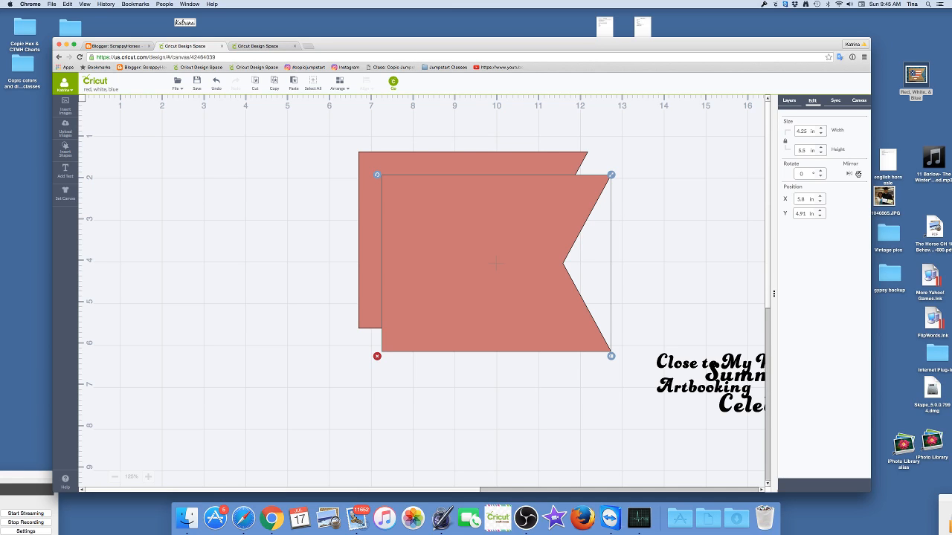
left_click(859, 174)
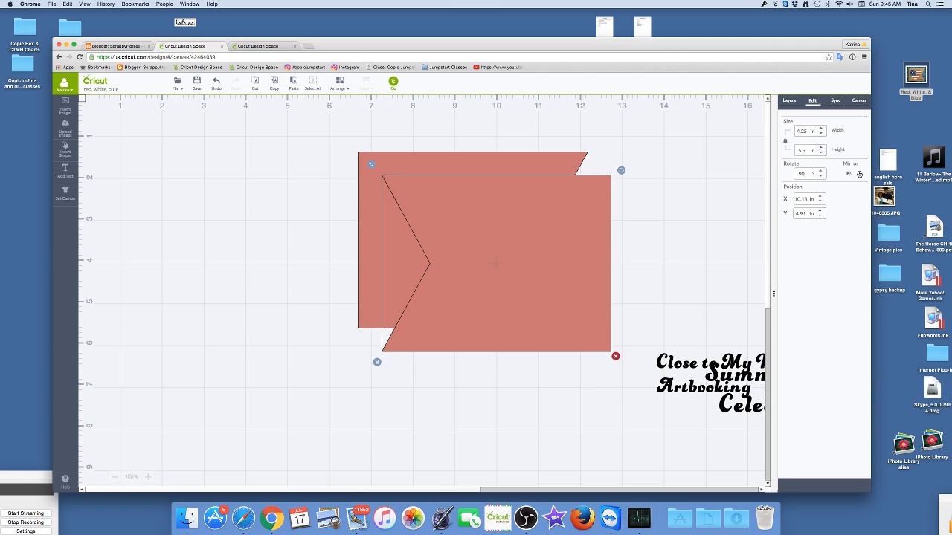
left_click_drag(540, 298, 291, 274)
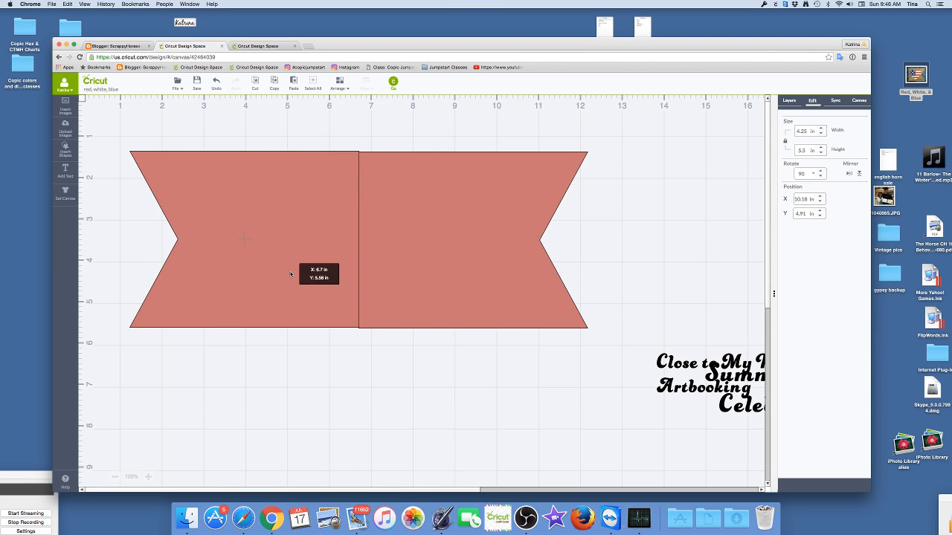
left_click_drag(291, 275, 291, 276)
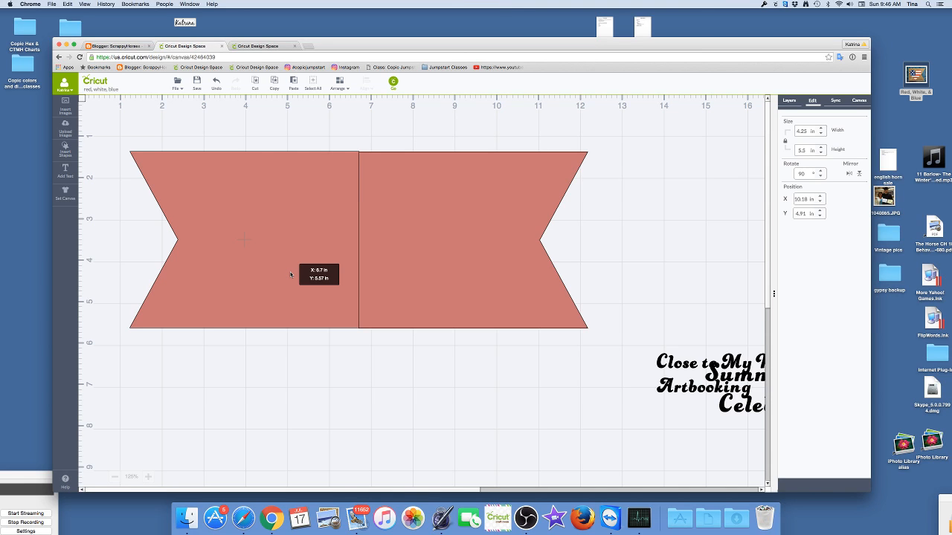
left_click_drag(291, 276, 294, 275)
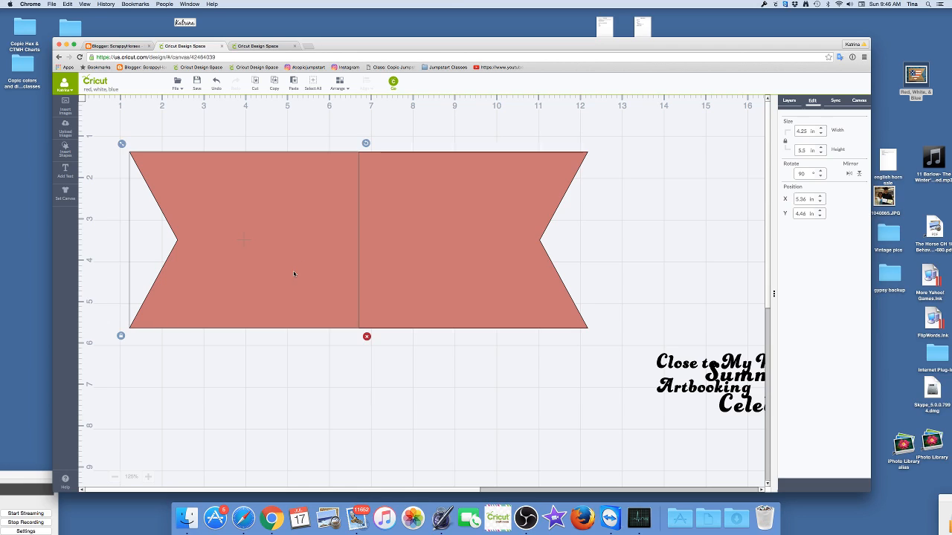
left_click(291, 445)
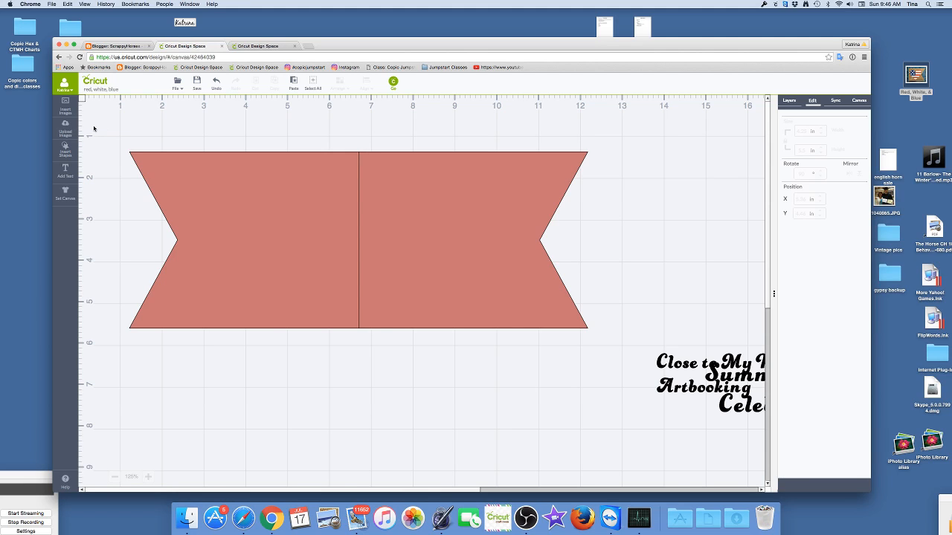
- Weld the two joined banners into a single double-notched shape
left_click_drag(90, 117, 623, 348)
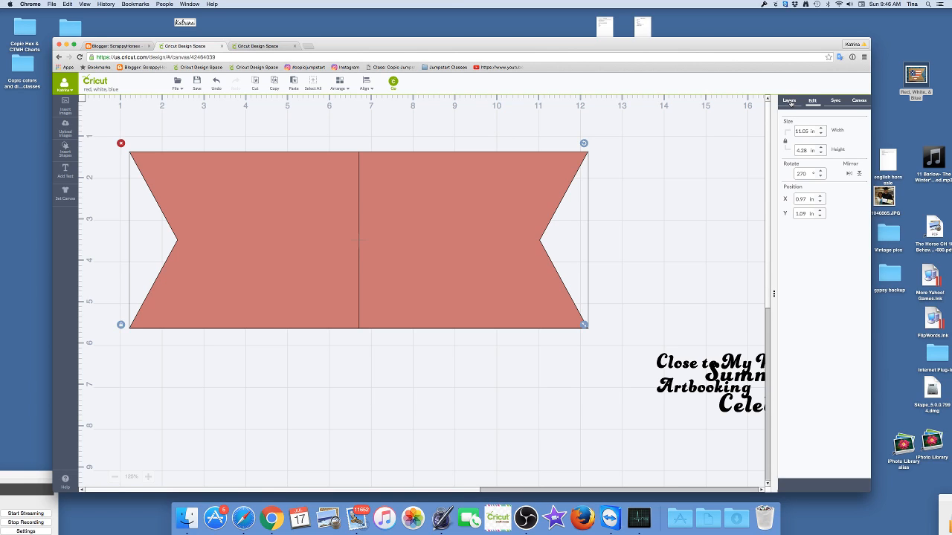
left_click(789, 101)
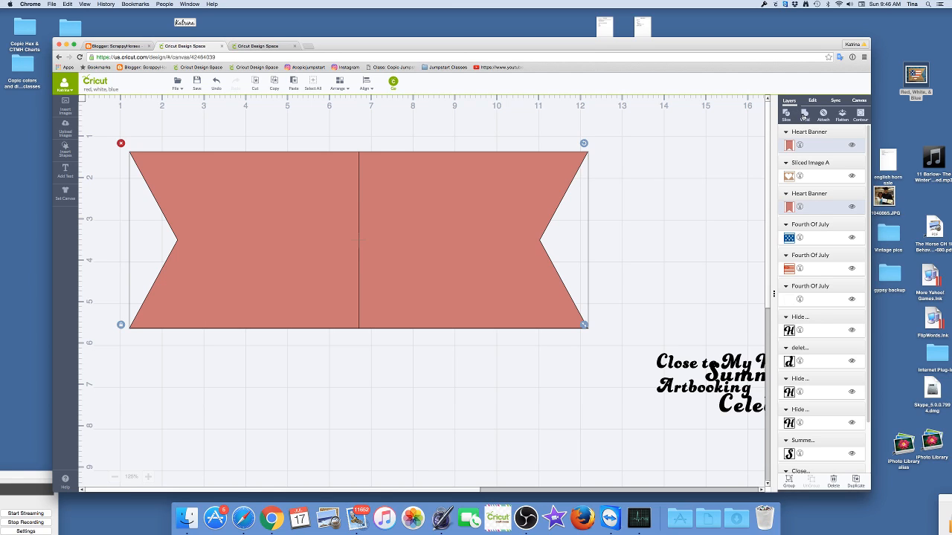
left_click(804, 113)
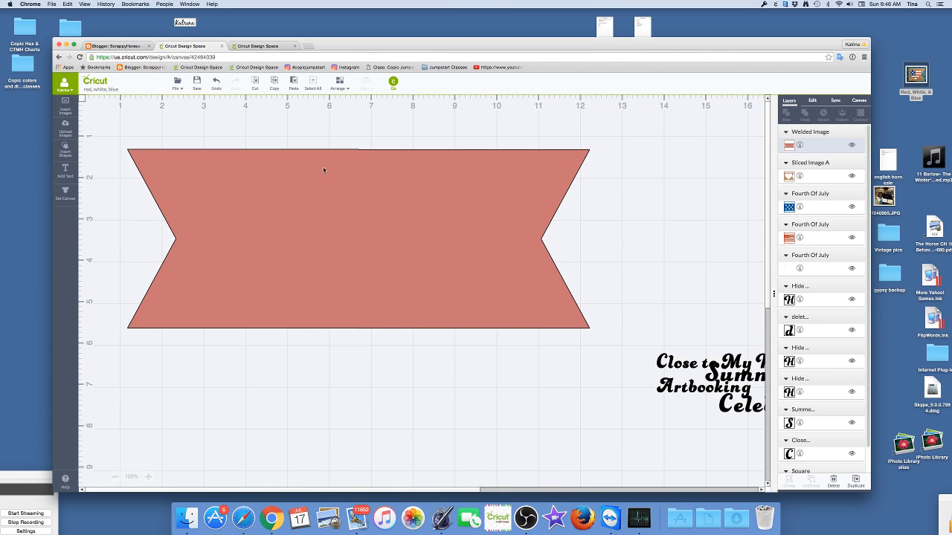
- Insert a score line shape for the welded banner's fold
left_click(64, 150)
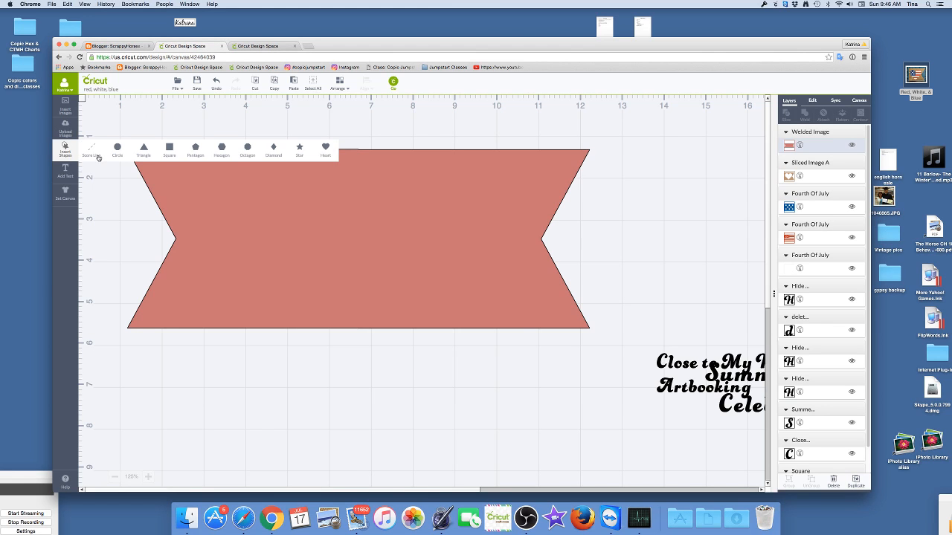
left_click(89, 152)
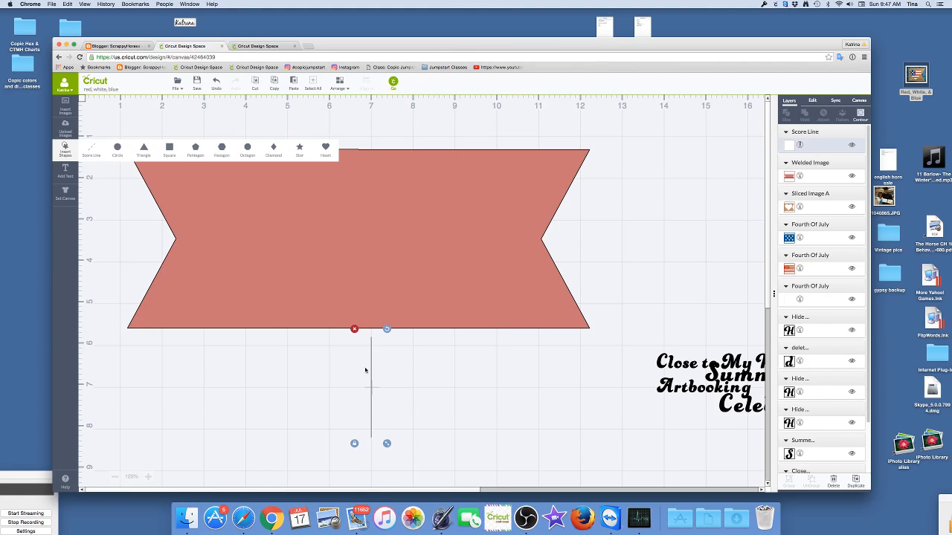
- Lengthen the score line proportionally and move the welded red banner over it so the line falls near the banner's middle
left_click(352, 255)
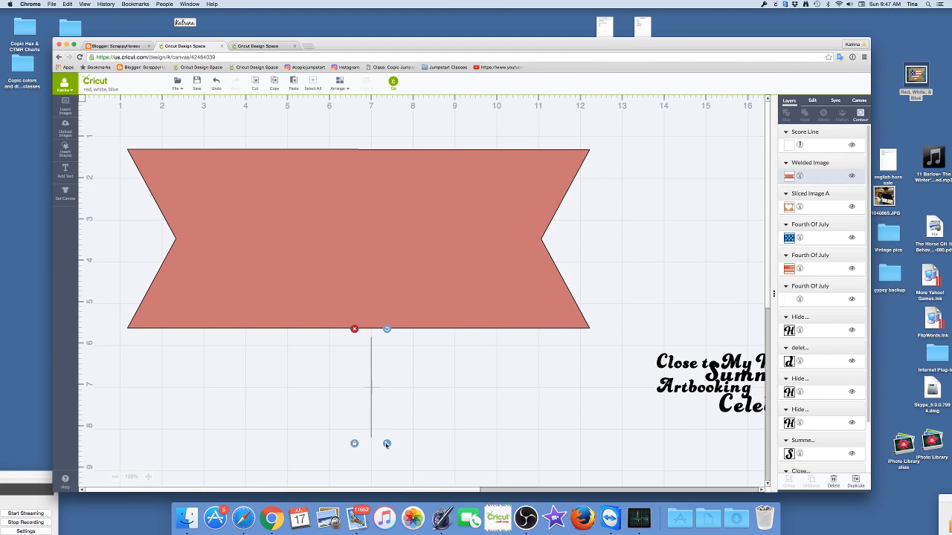
left_click_drag(387, 445, 382, 487)
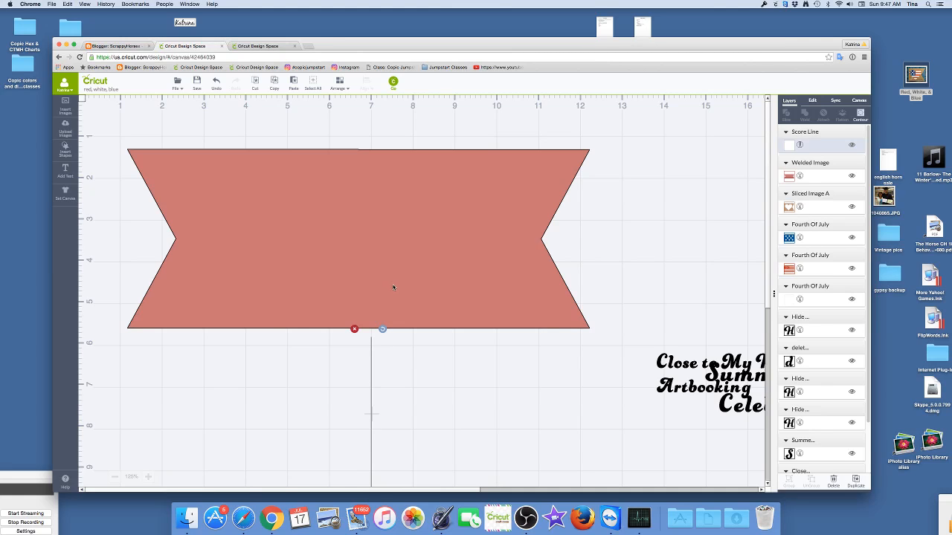
scroll(485, 374, "down", 1)
scroll(484, 374, "down", 1)
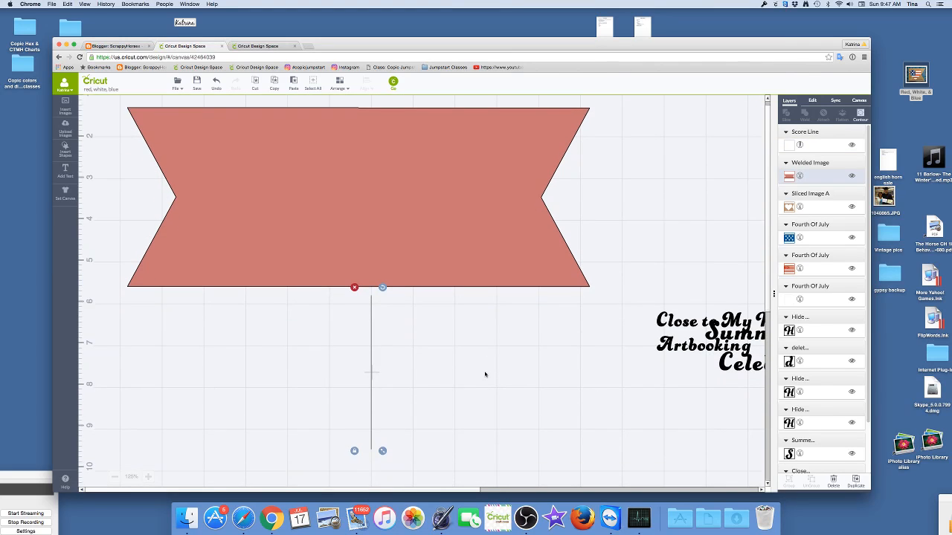
left_click(446, 205)
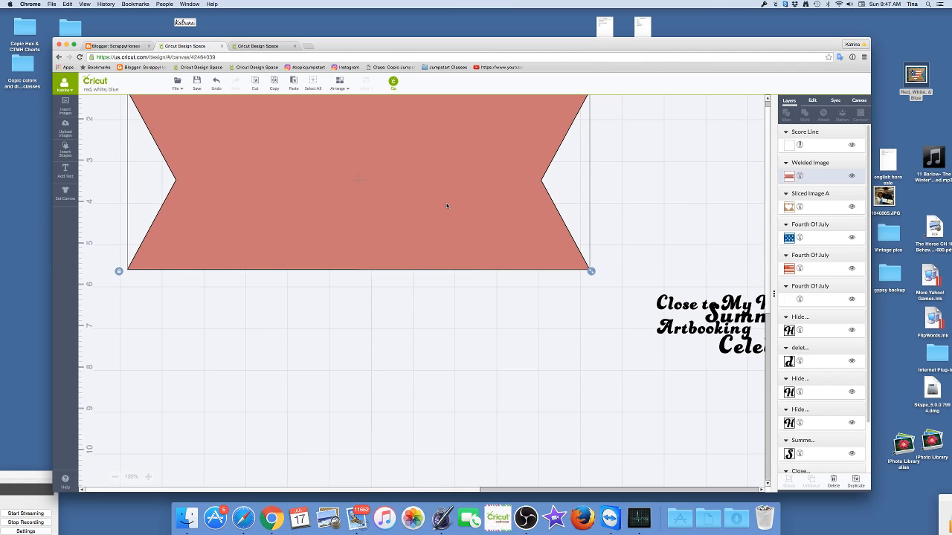
left_click_drag(456, 265, 479, 394)
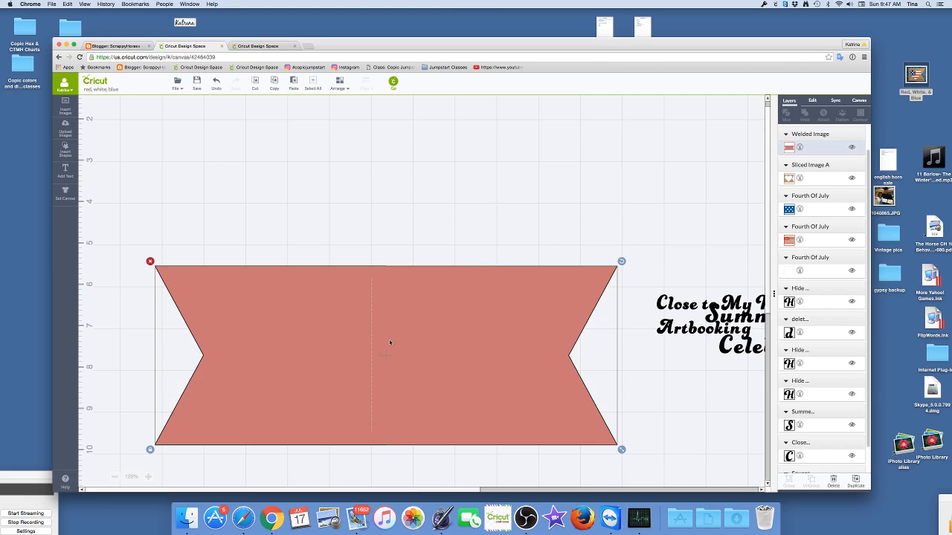
- Stretch the score line to the banner's full height and realign the banner vertically with it
left_click(370, 432)
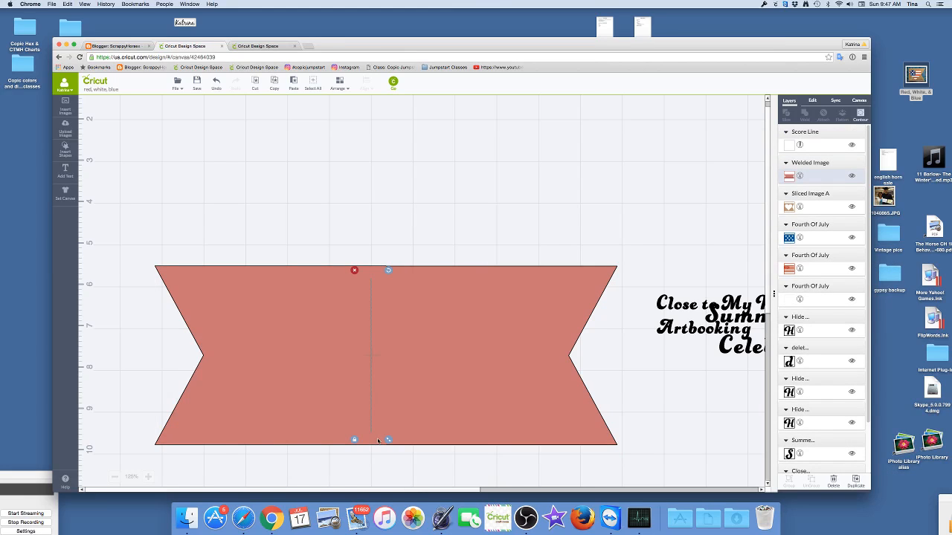
left_click_drag(386, 440, 400, 469)
left_click_drag(425, 416, 426, 437)
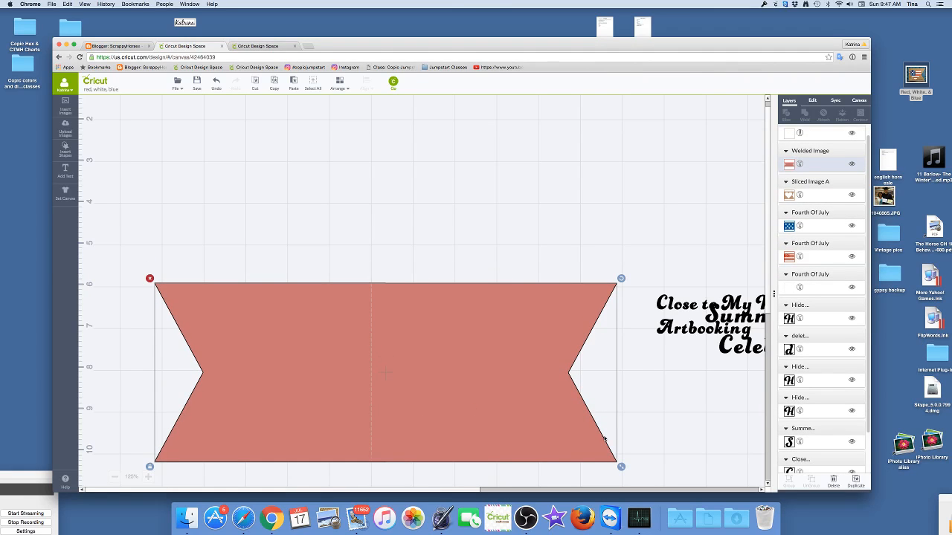
- Center the score line and the welded banner horizontally on each other and attach them
scroll(665, 384, "down", 5)
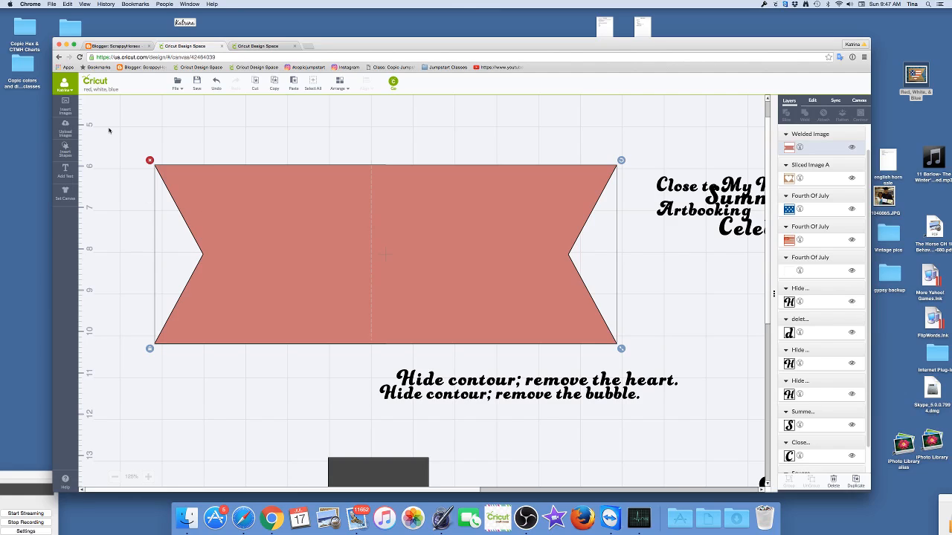
left_click(122, 132)
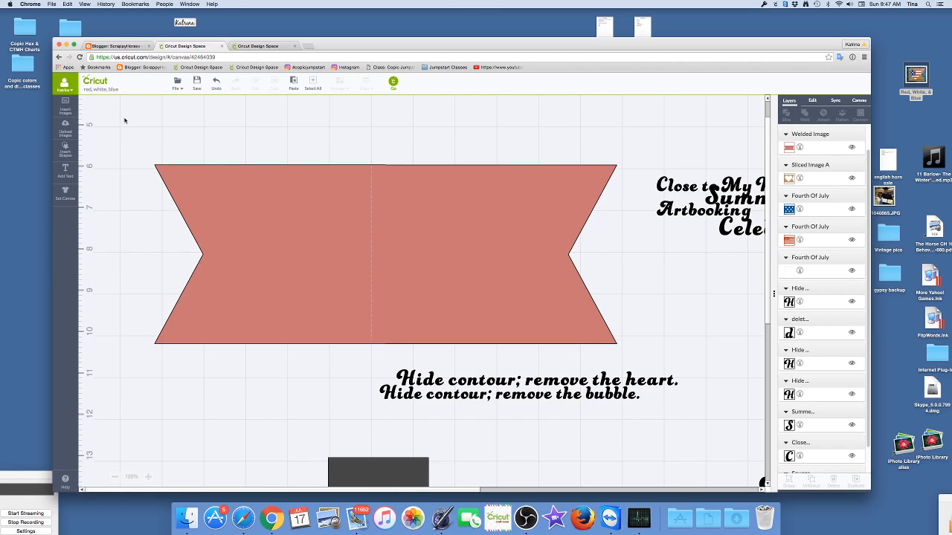
left_click_drag(122, 116, 652, 366)
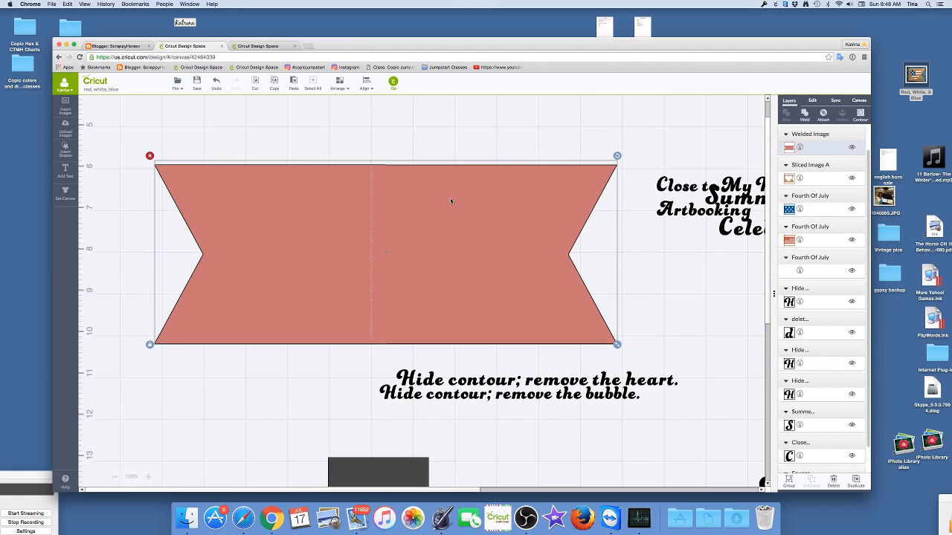
left_click(366, 84)
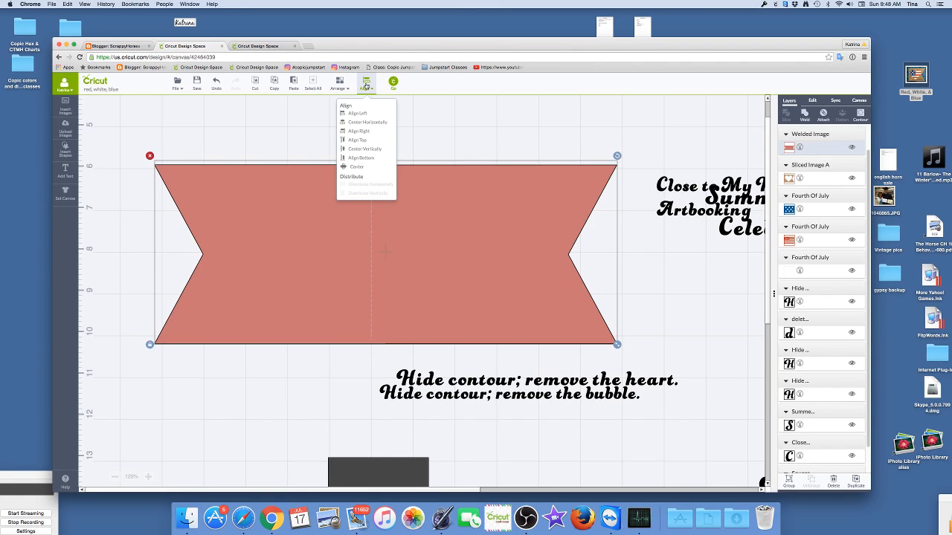
left_click(371, 123)
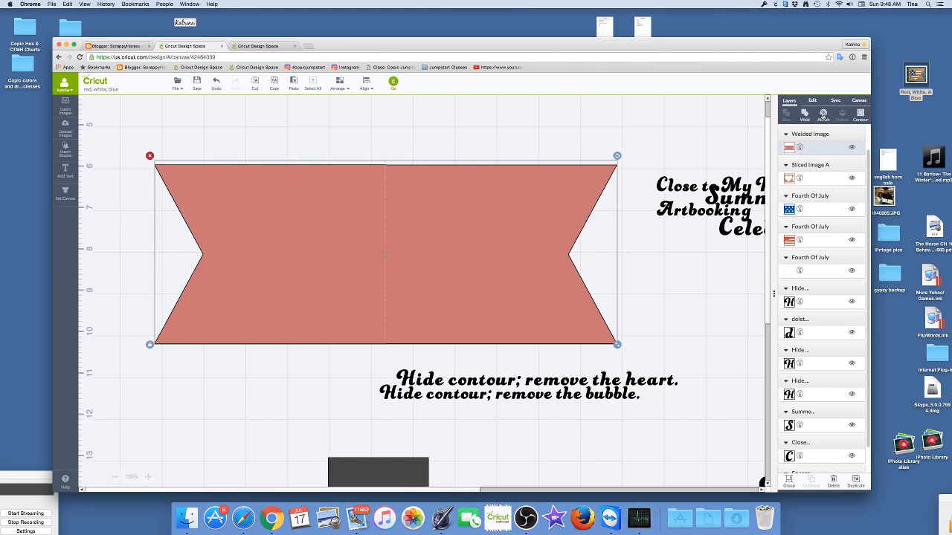
left_click(823, 116)
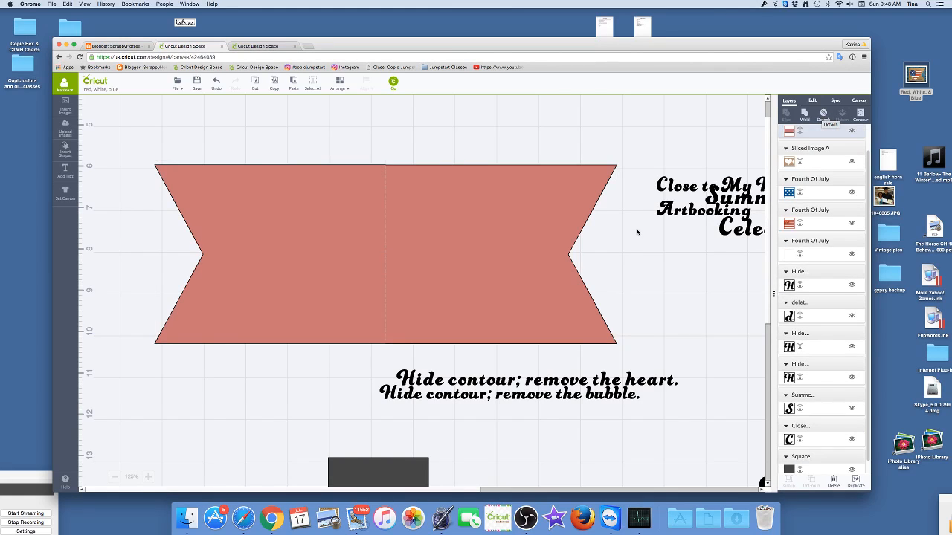
- Recolor the attached banner white and move the scored card to an open area near the canvas's upper-left corner
left_click_drag(529, 264, 380, 217)
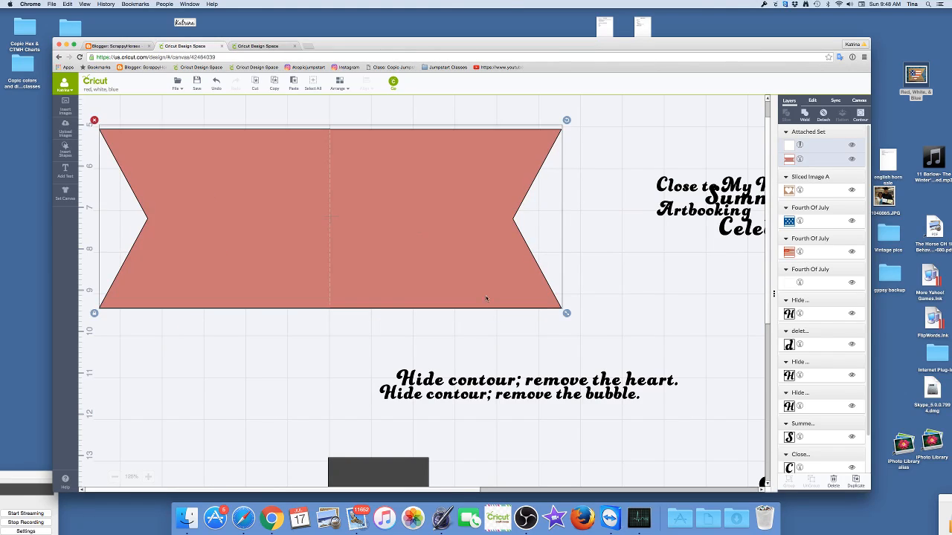
left_click(790, 161)
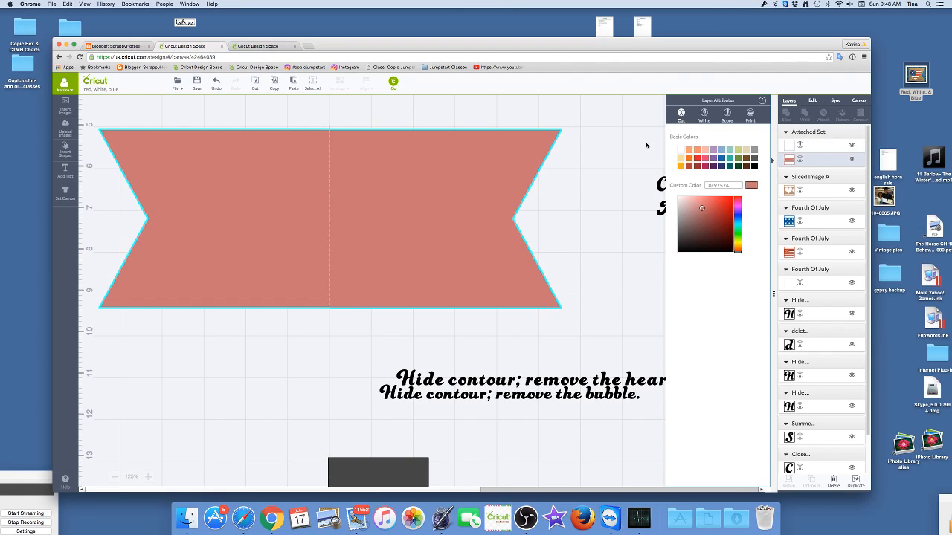
left_click(679, 153)
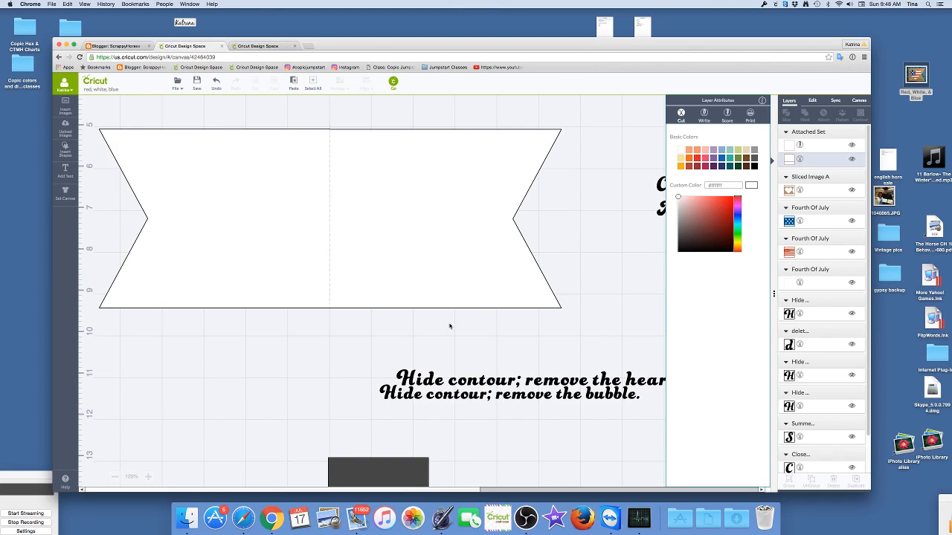
scroll(449, 327, "up", 5)
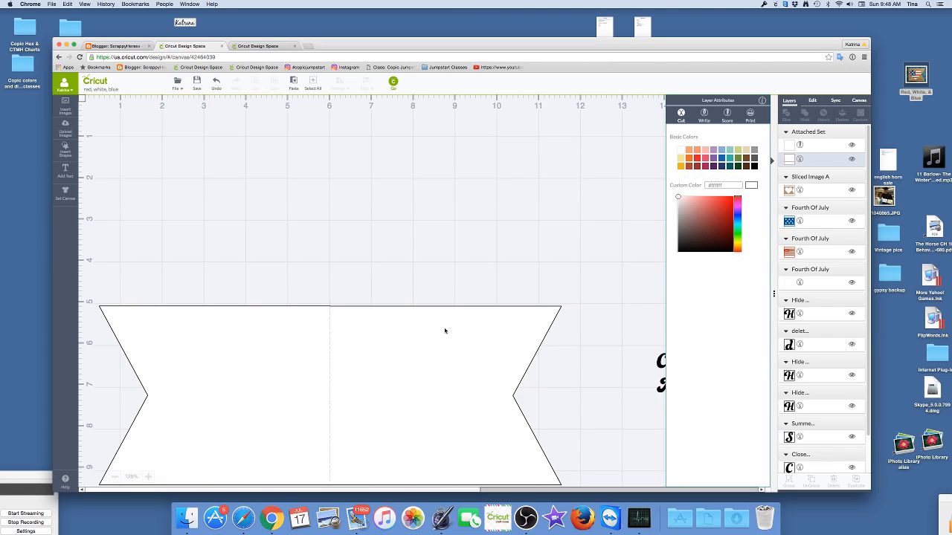
left_click(114, 478)
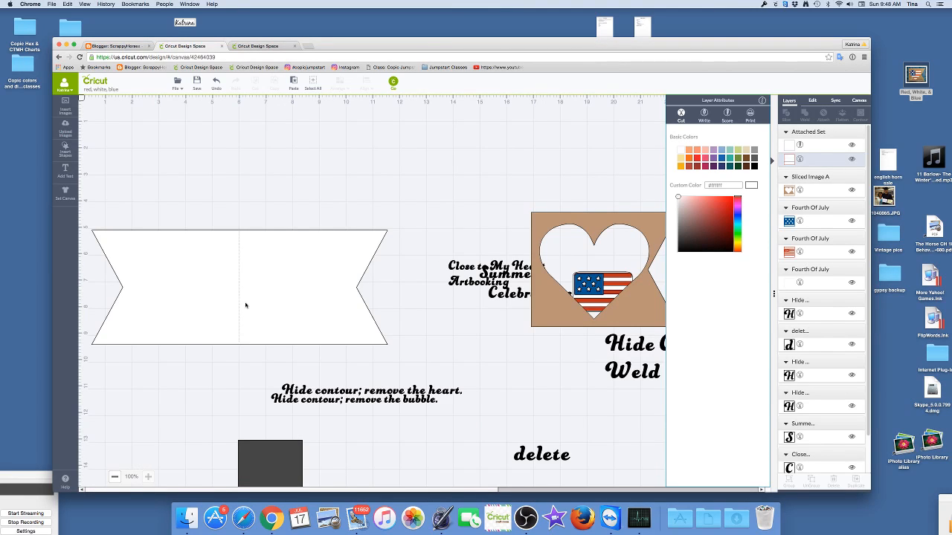
left_click_drag(261, 180, 264, 139)
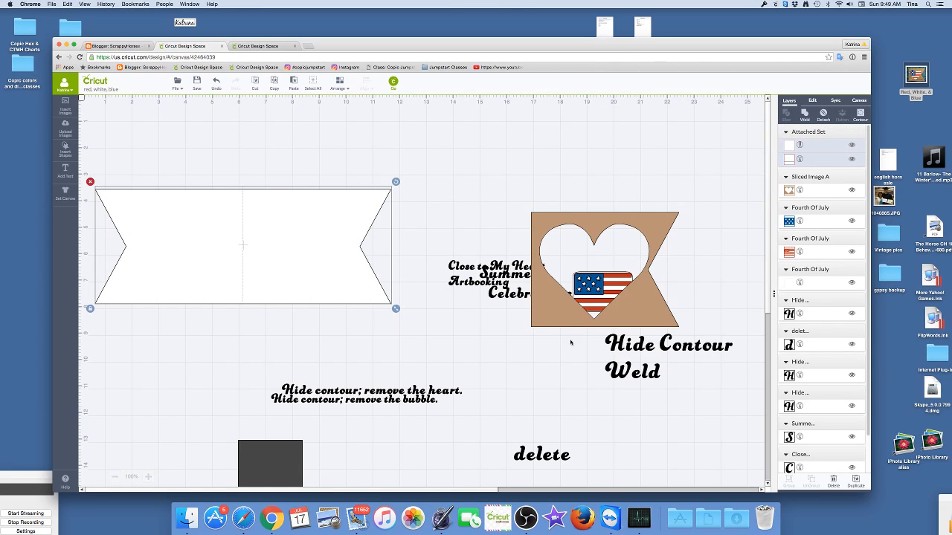
- Bring the brown heart-cut banner to the front and lay it exactly over the right half of the white card
left_click_drag(561, 320, 284, 273)
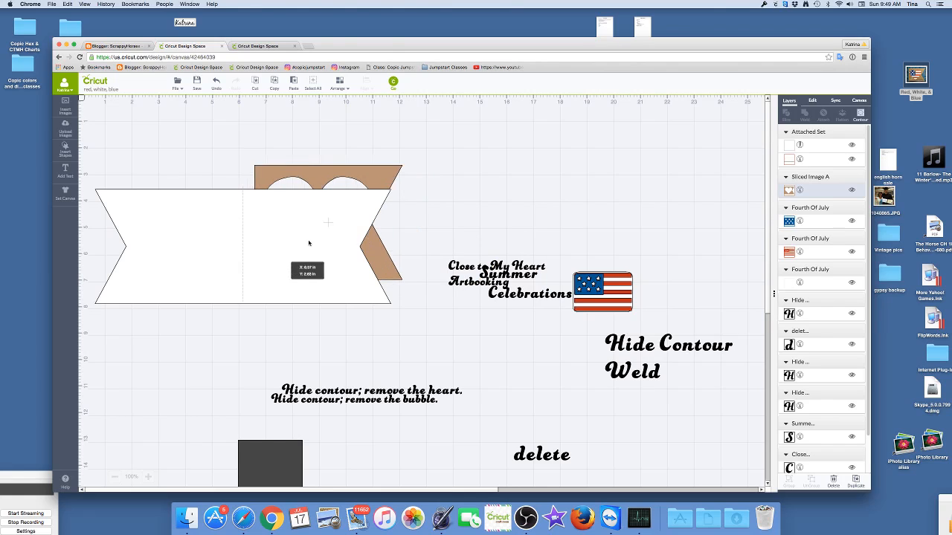
right_click(340, 180)
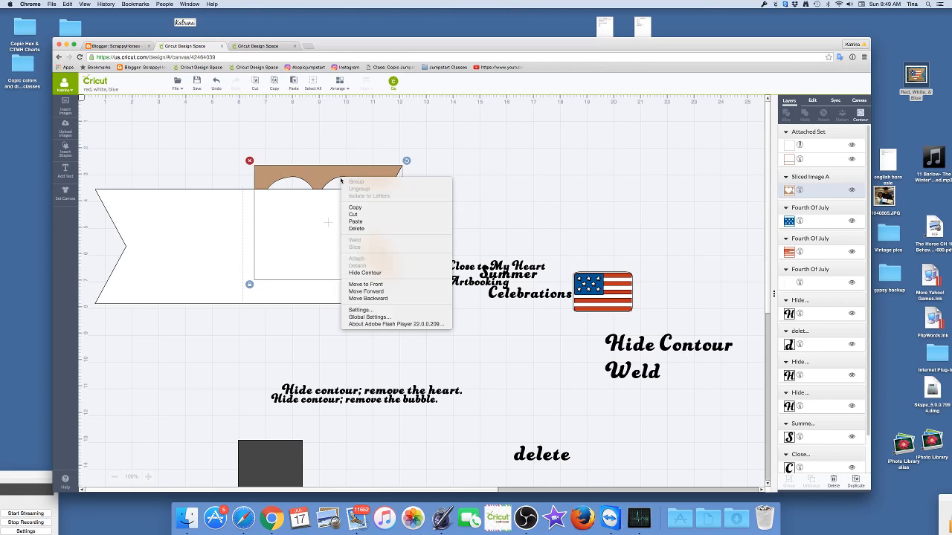
left_click(382, 288)
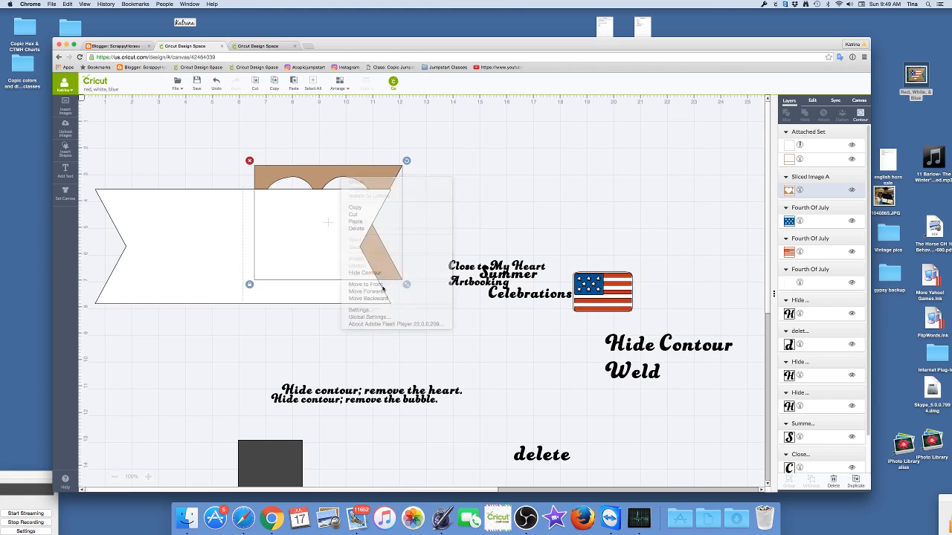
left_click_drag(375, 266, 363, 290)
- Move the "Summer Celebrations" and "Close to My Heart Artbooking" texts away from the flag, to the right of the "delete" text
left_click_drag(495, 281, 693, 447)
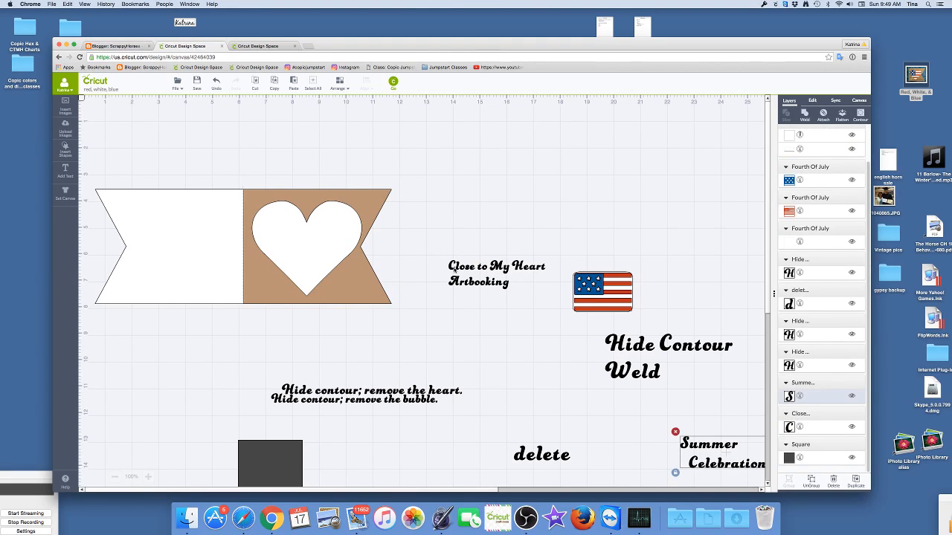
left_click_drag(457, 272, 686, 451)
left_click(559, 264)
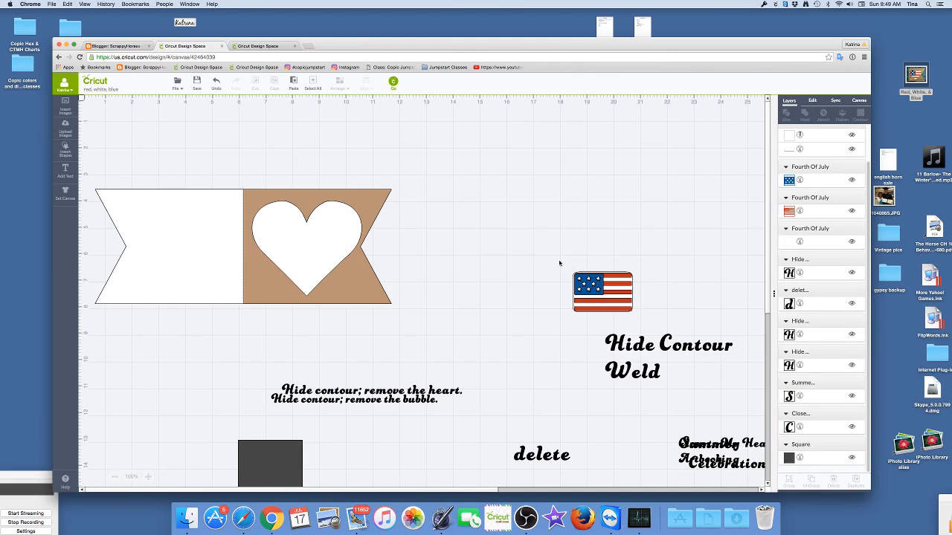
- Move the three flag layers together to just right of the card and group them
left_click_drag(568, 272, 636, 313)
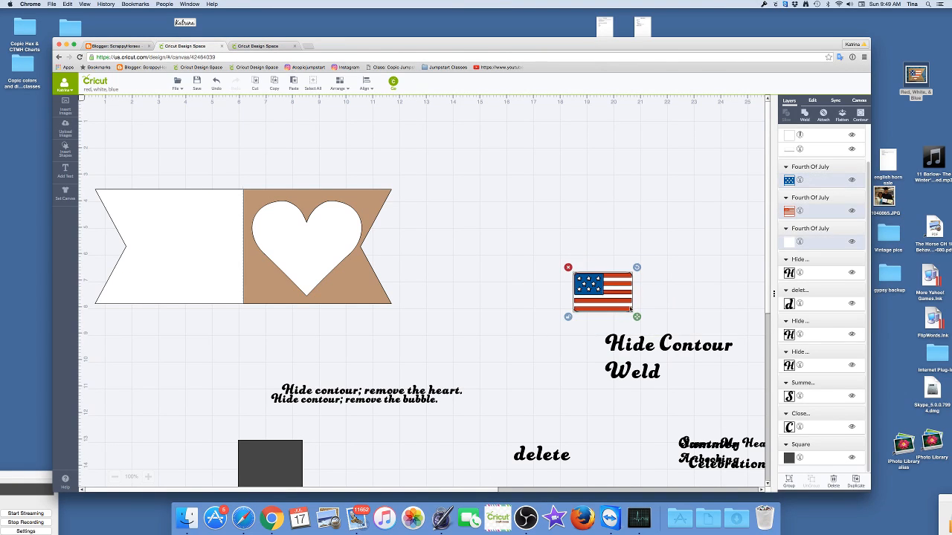
left_click_drag(576, 290, 471, 248)
right_click(471, 248)
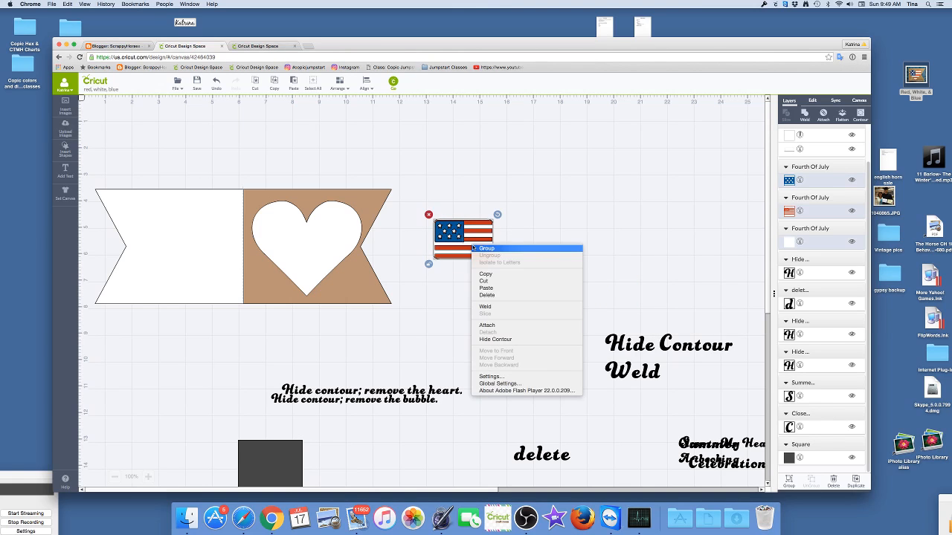
left_click(463, 251)
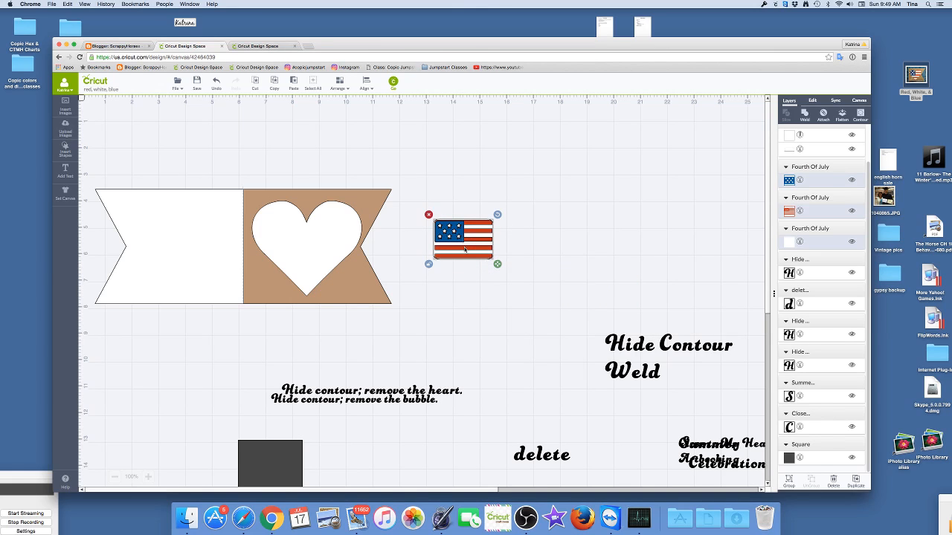
left_click(393, 251)
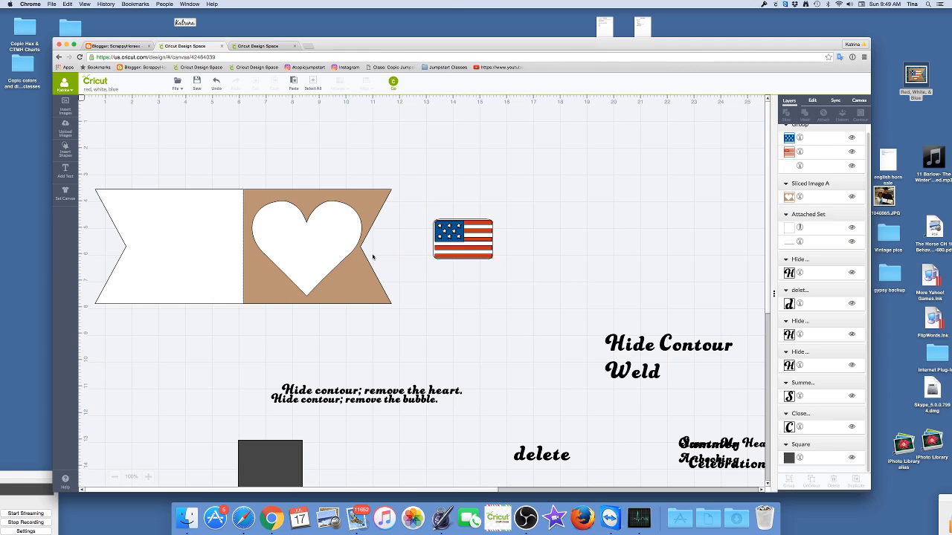
- Enlarge the grouped flag to about double size and place the brown heart-cut banner in front of it
left_click(474, 255)
left_click_drag(495, 263, 556, 357)
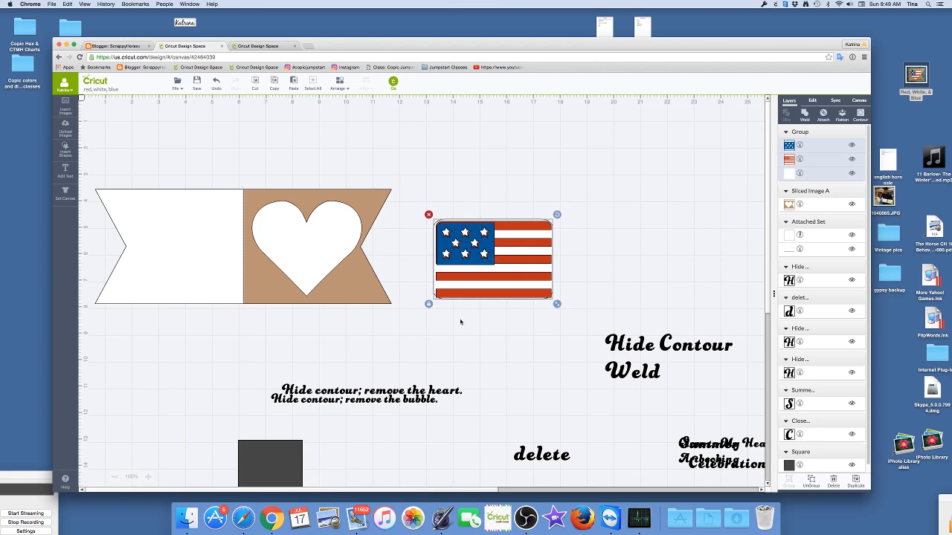
left_click(366, 293)
left_click_drag(290, 279, 398, 279)
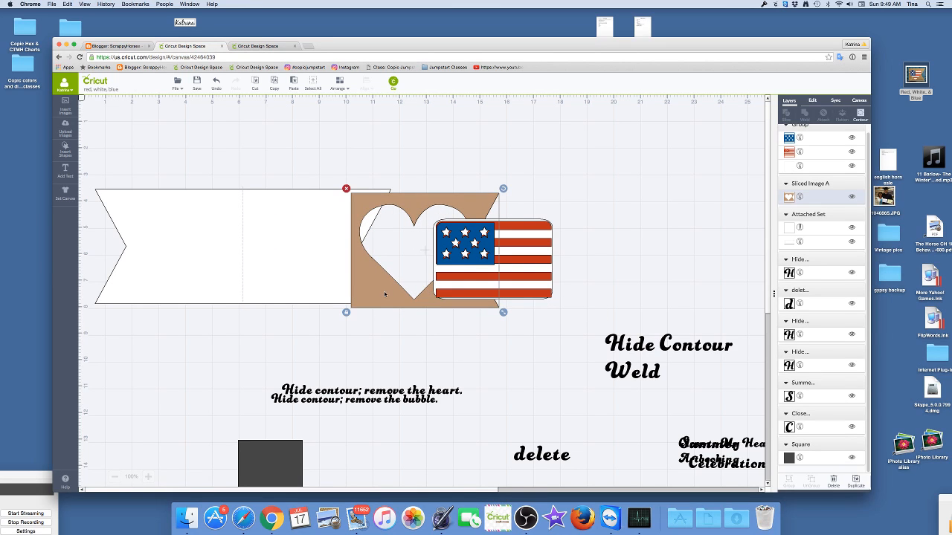
right_click(384, 293)
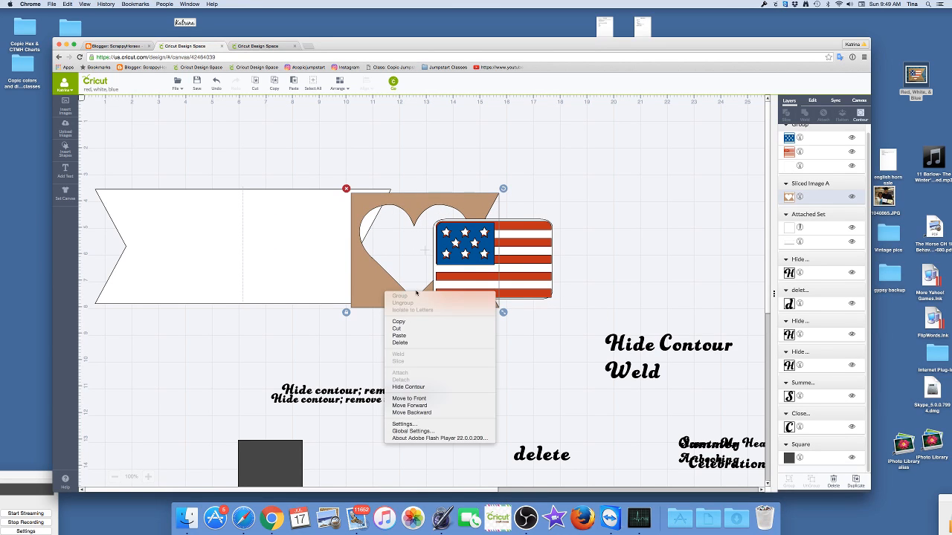
left_click(429, 399)
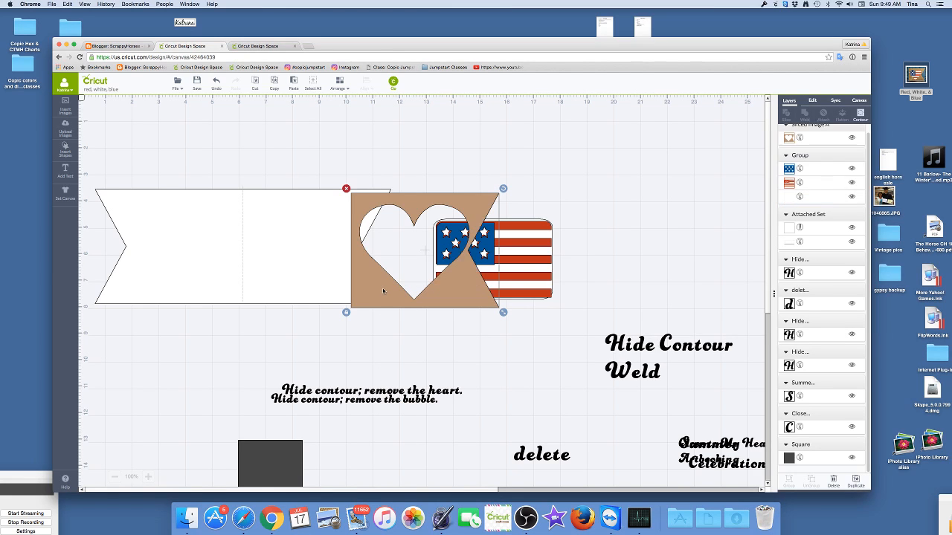
left_click_drag(413, 302, 490, 311)
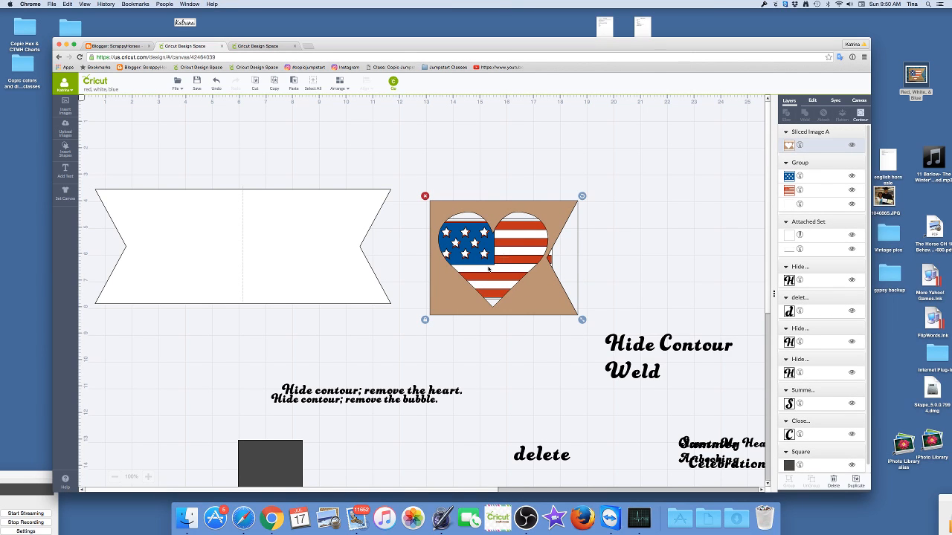
- Enlarge the flag further to fill the brown banner's heart opening, and move the "Hide Contour Weld" text out of the way
left_click_drag(515, 298, 465, 356)
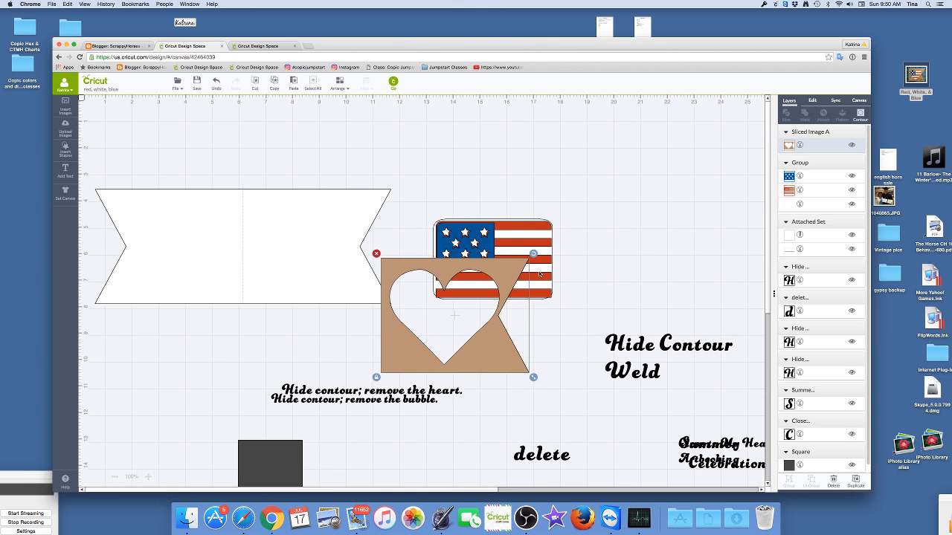
left_click(547, 284)
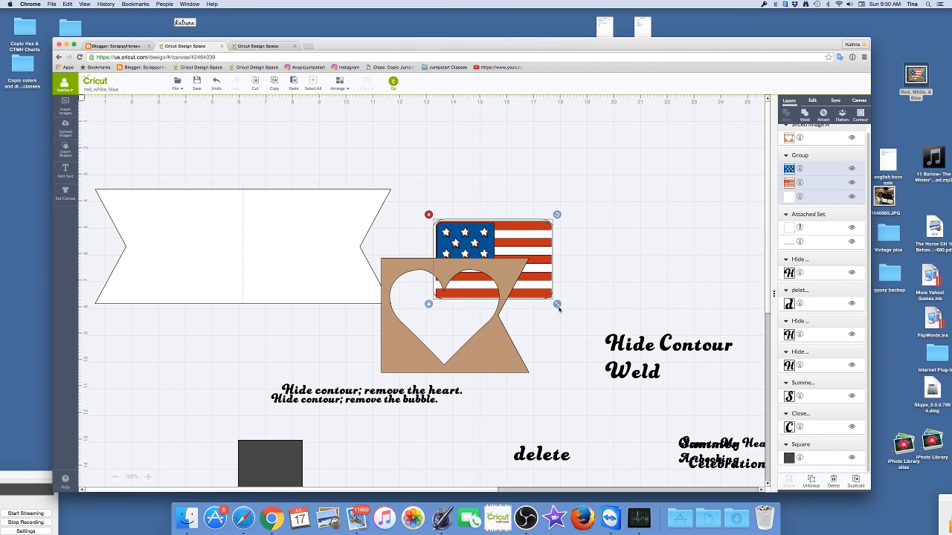
left_click_drag(558, 308, 604, 375)
left_click_drag(457, 364, 554, 318)
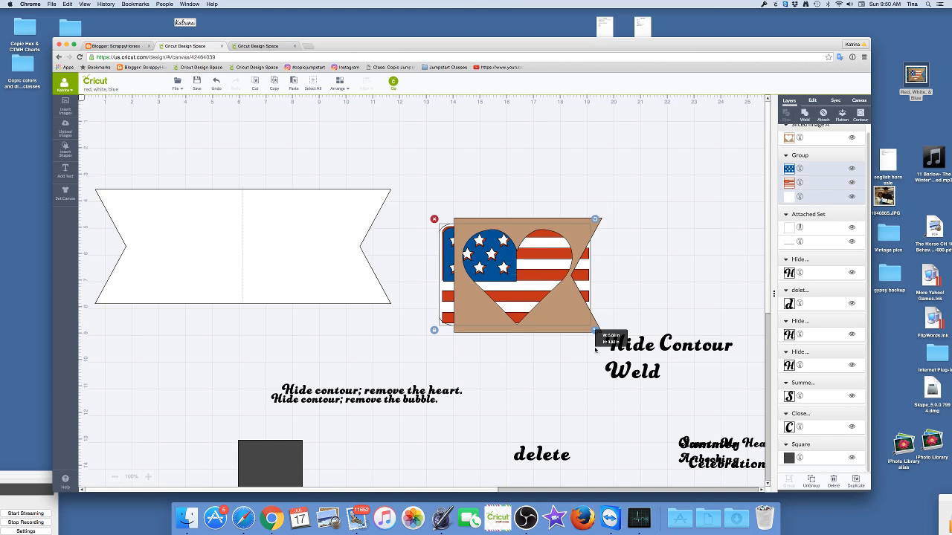
left_click_drag(596, 331, 596, 331)
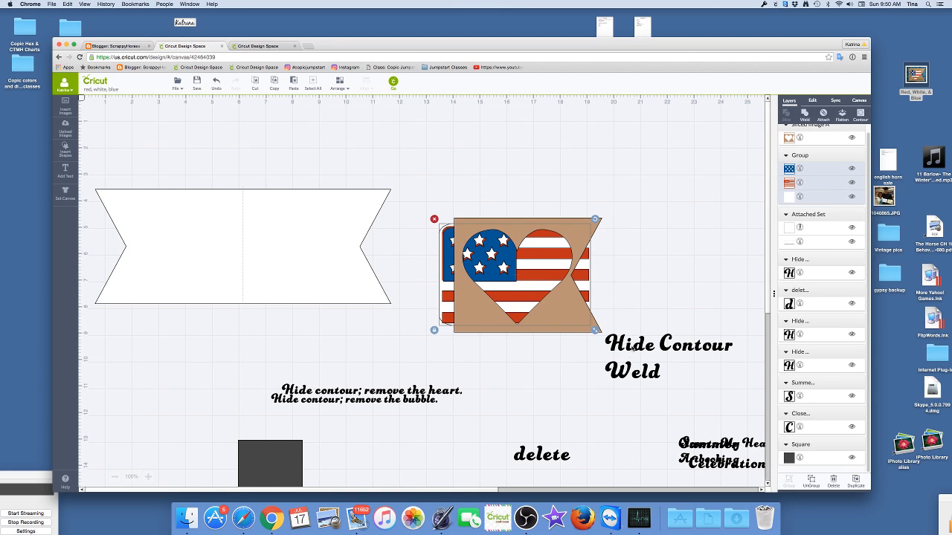
left_click_drag(631, 350, 696, 494)
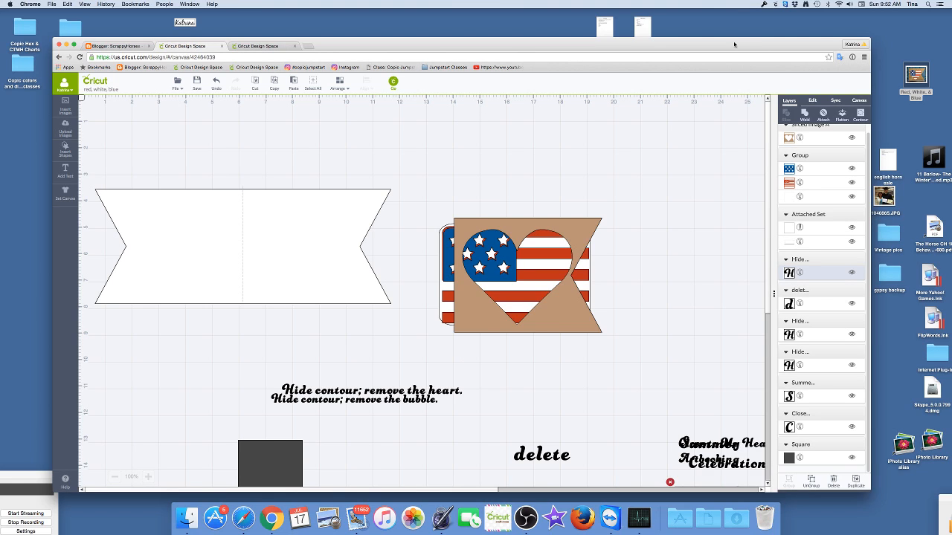
- Open the "Red, White, & Blue" photo from the desktop in Preview to examine the finished card
left_click(910, 79)
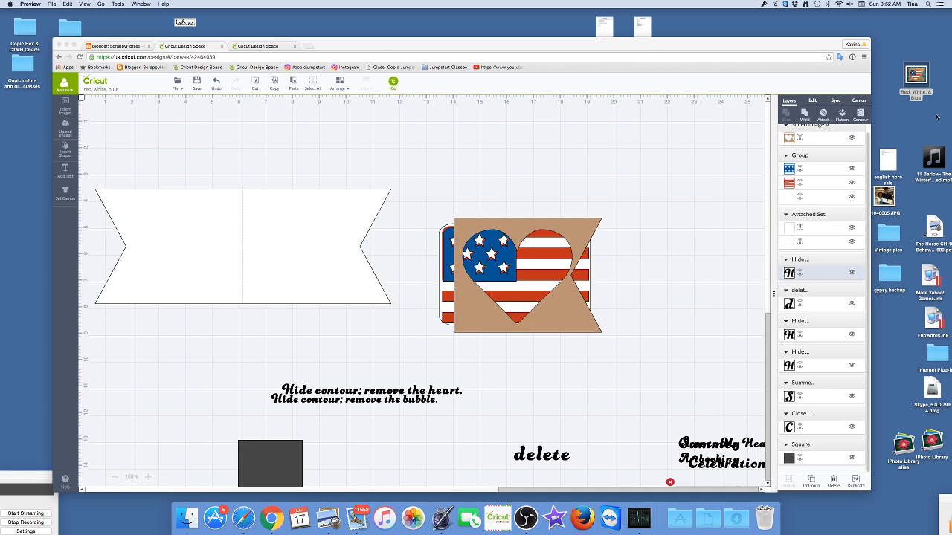
double_click(897, 87)
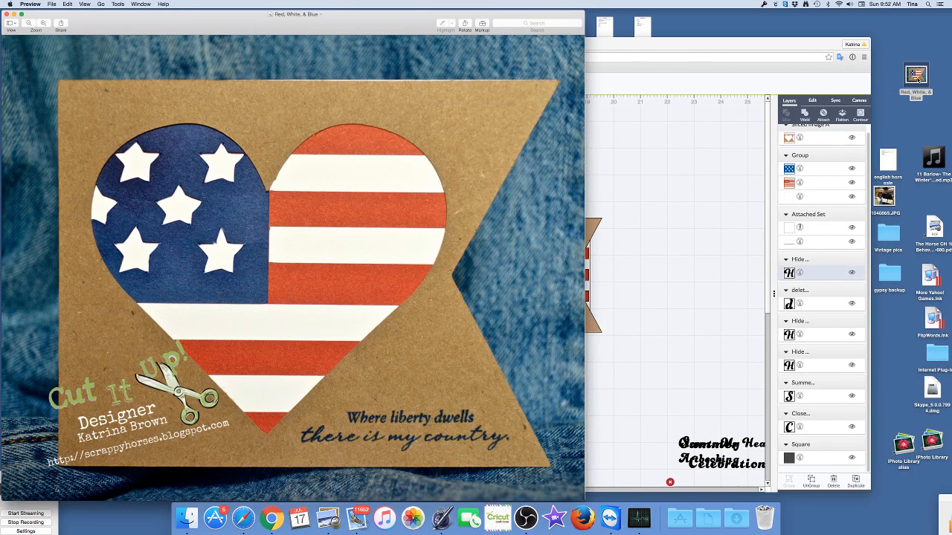